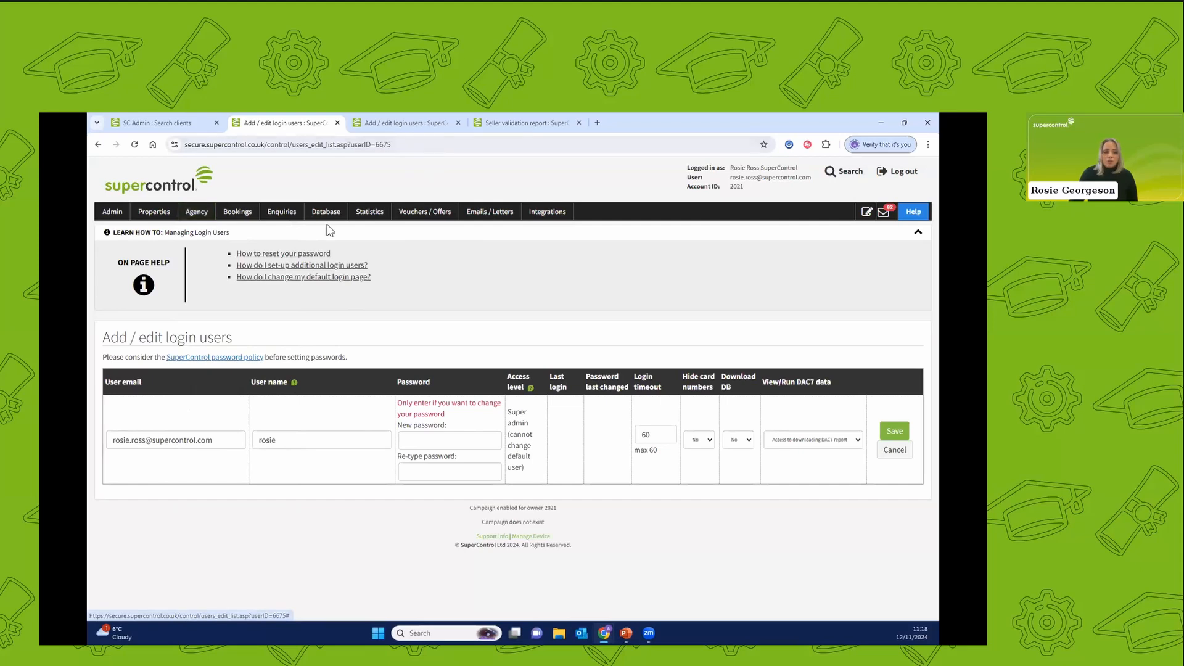
Open the first listed owner's record in the seller validation report and set the DAC7 category to Individual.
left_click(508, 121)
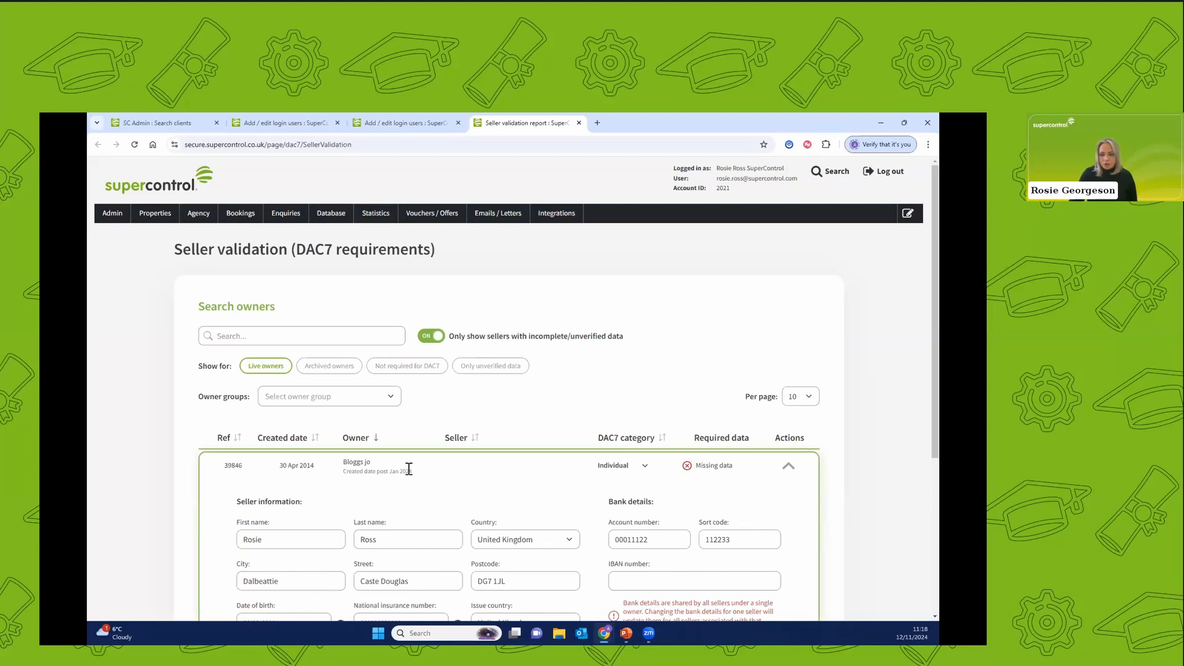
left_click(659, 457)
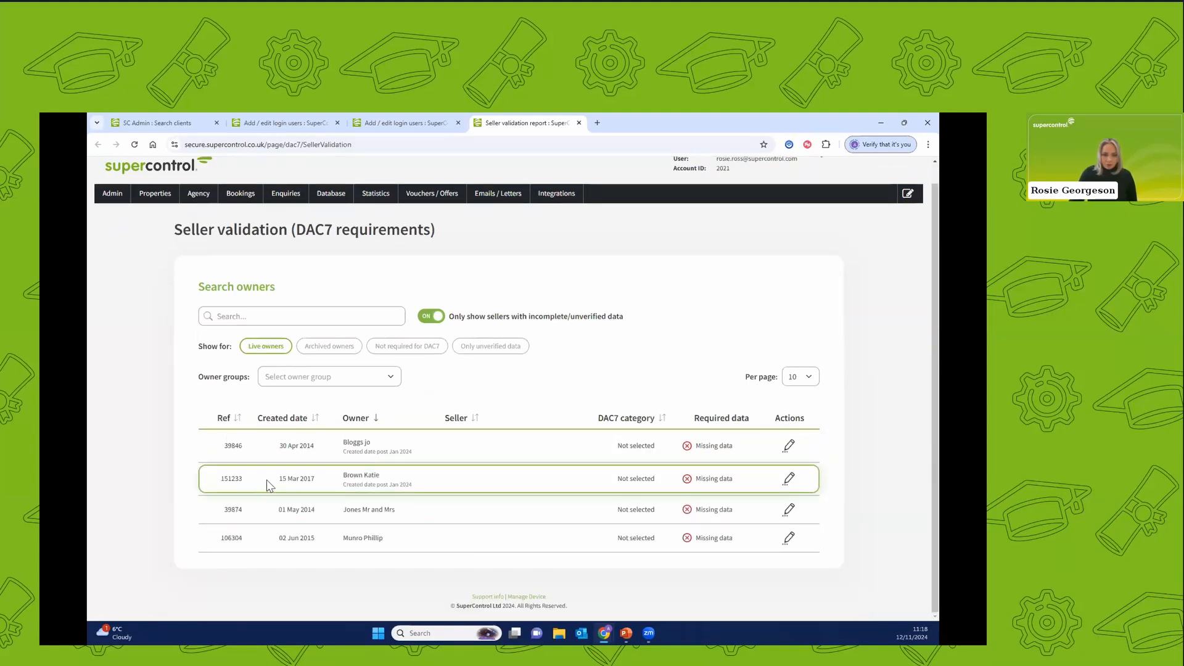
left_click(789, 447)
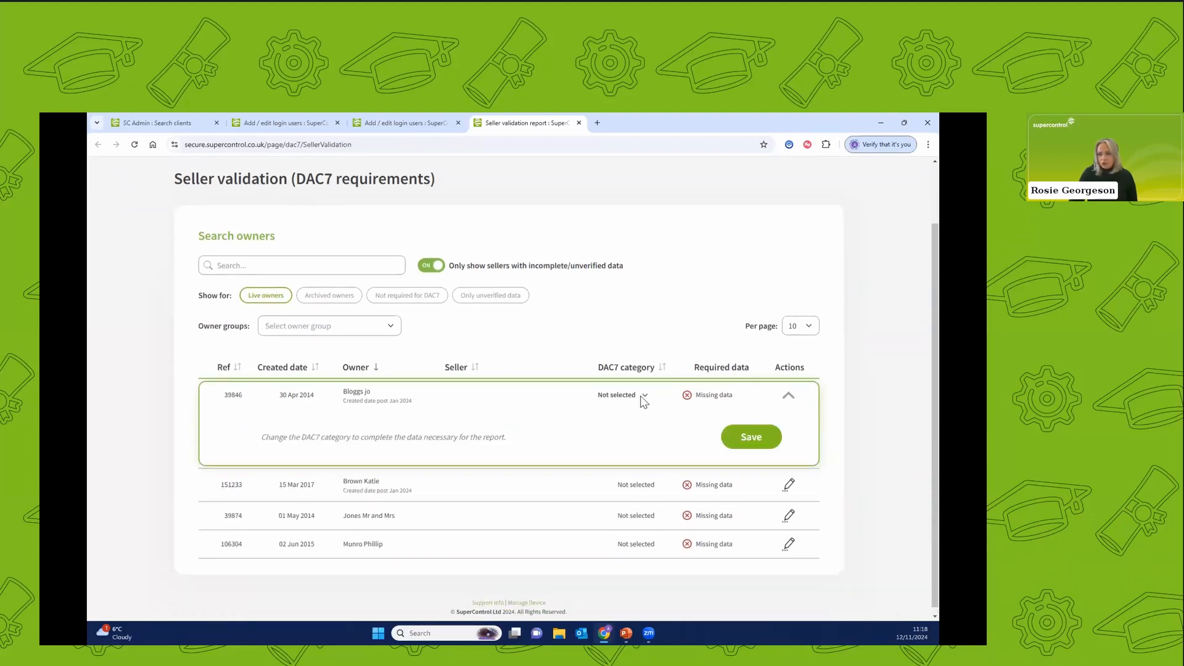
left_click(641, 398)
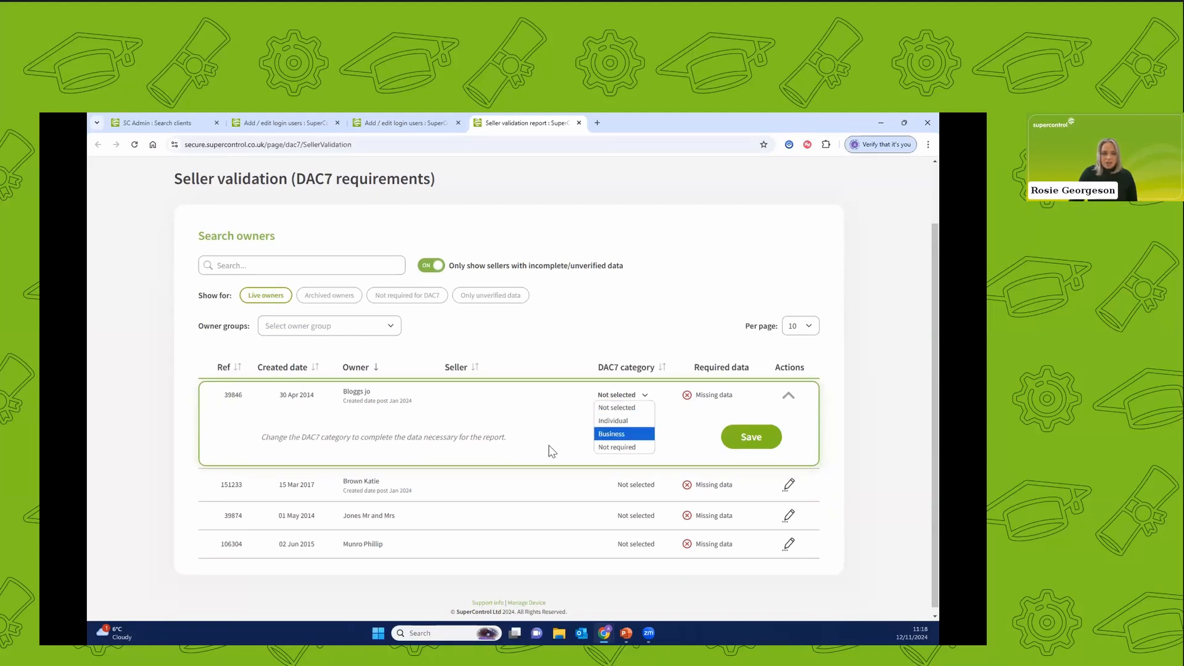
left_click(612, 421)
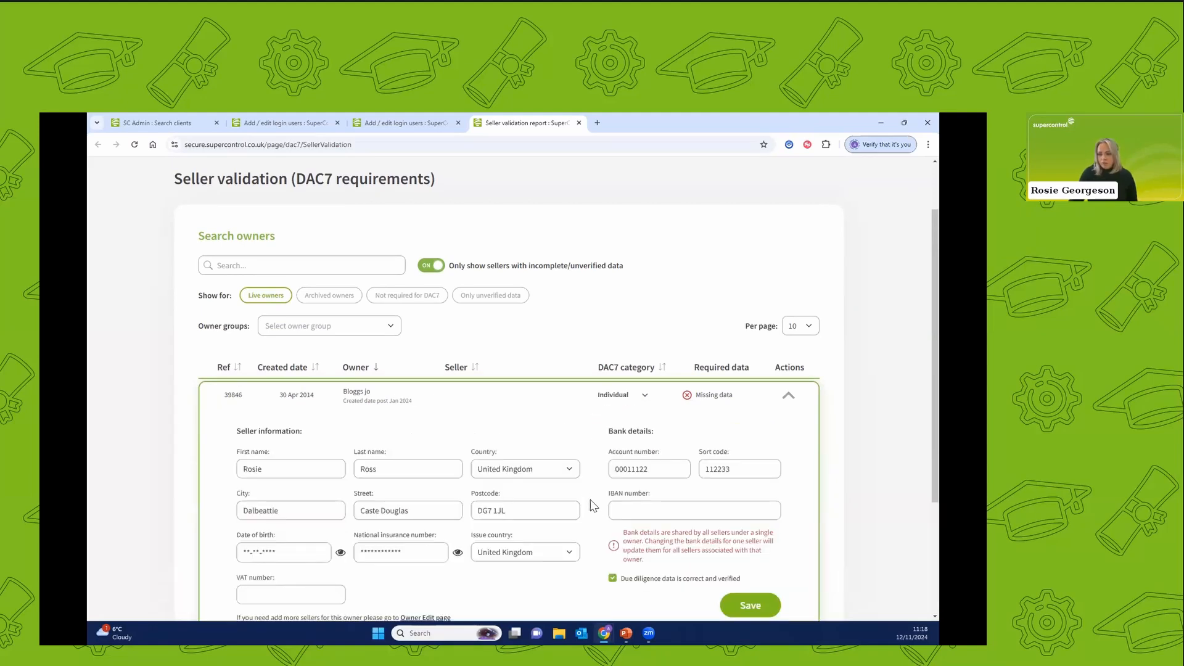
scroll(592, 502, "down", 1)
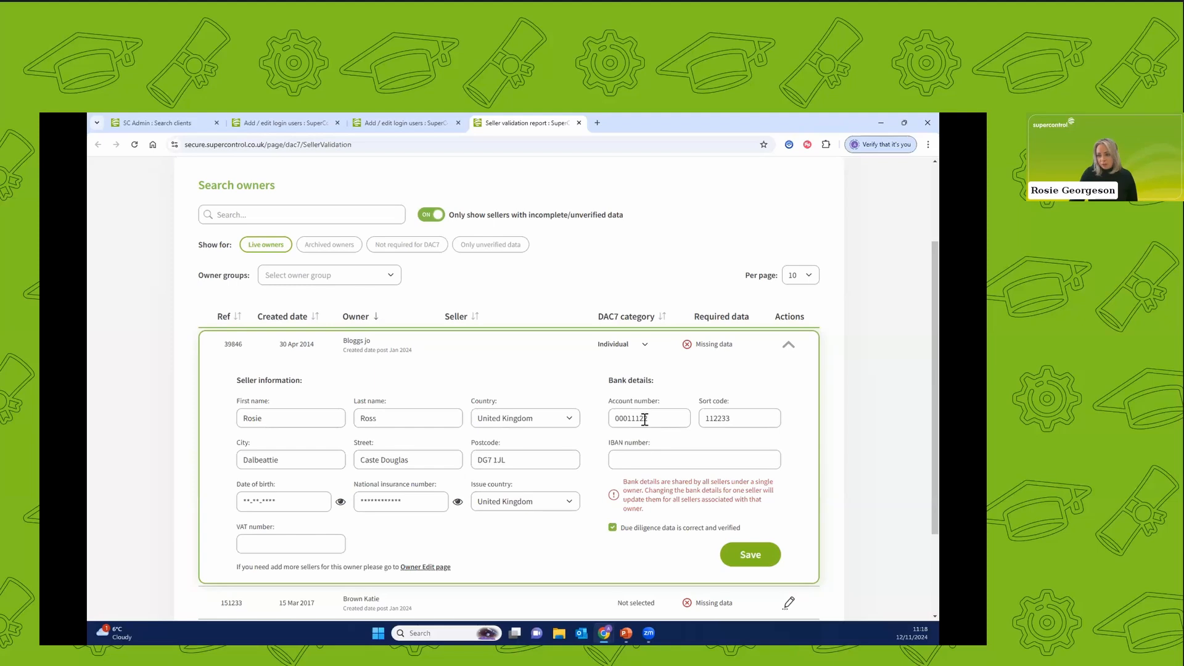
Check the available DAC7 category options and open the linked Owner Edit page in a new browser tab.
left_click(626, 347)
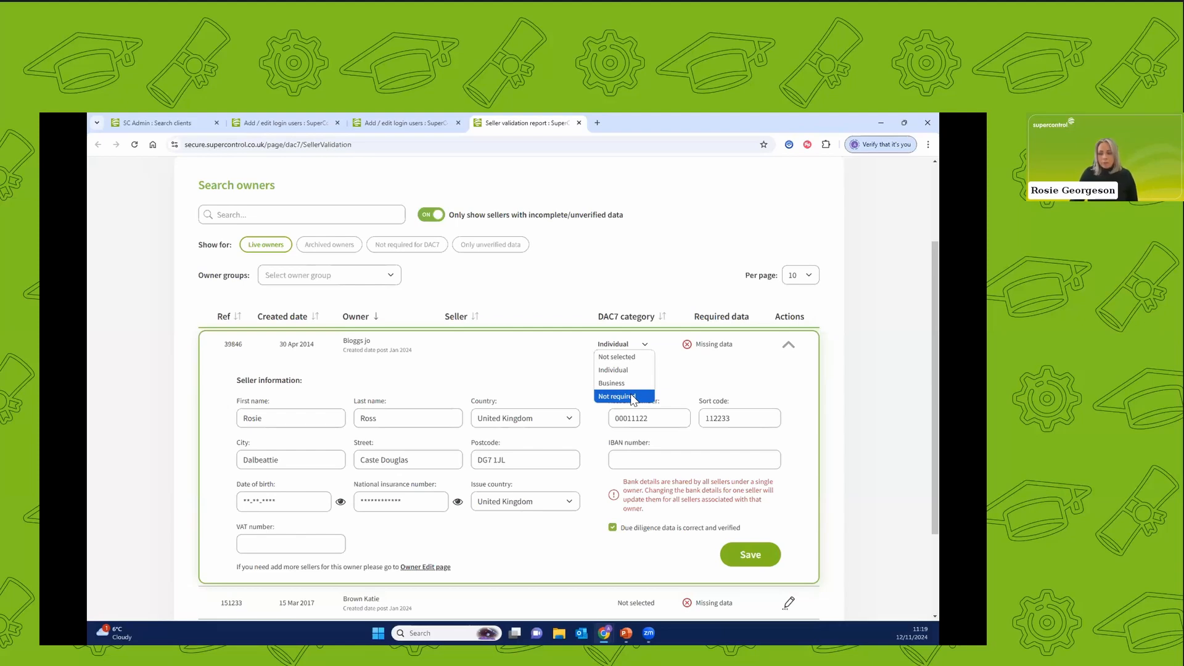
left_click(692, 389)
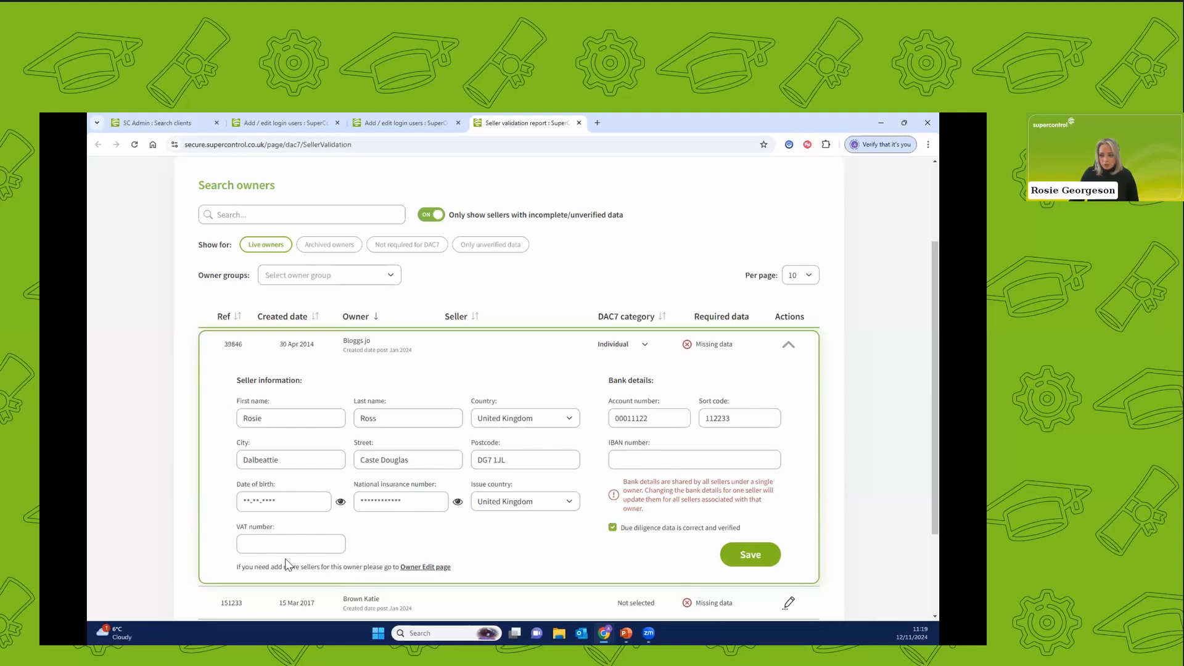
left_click_drag(237, 566, 368, 566)
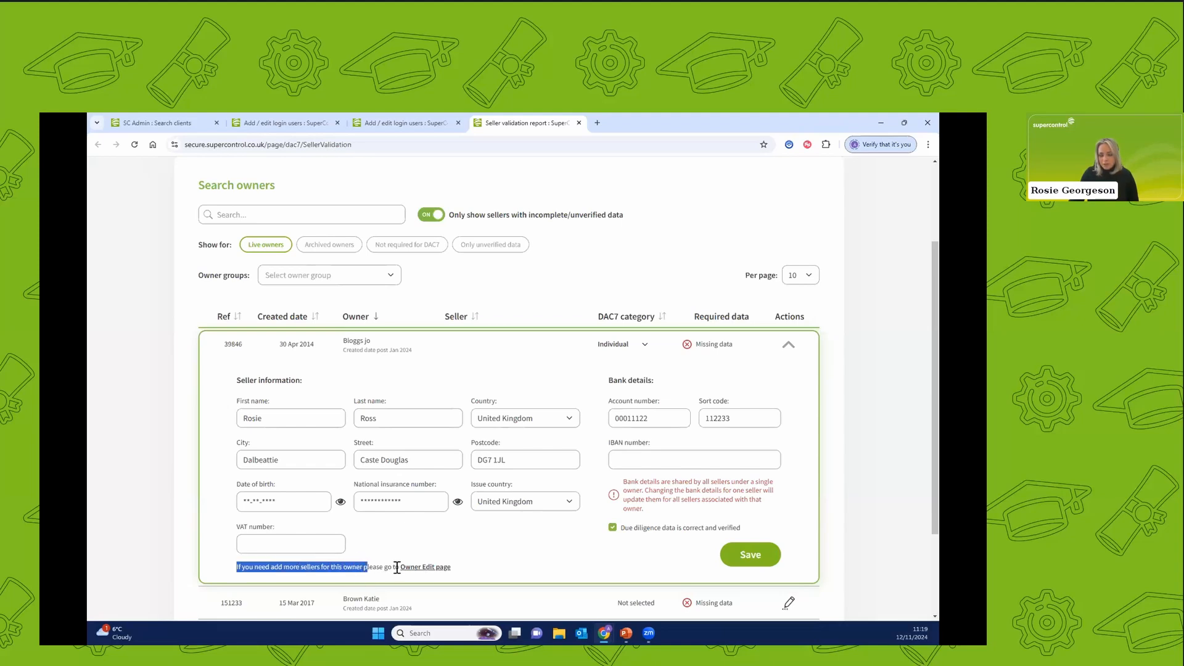
middle_click(410, 568)
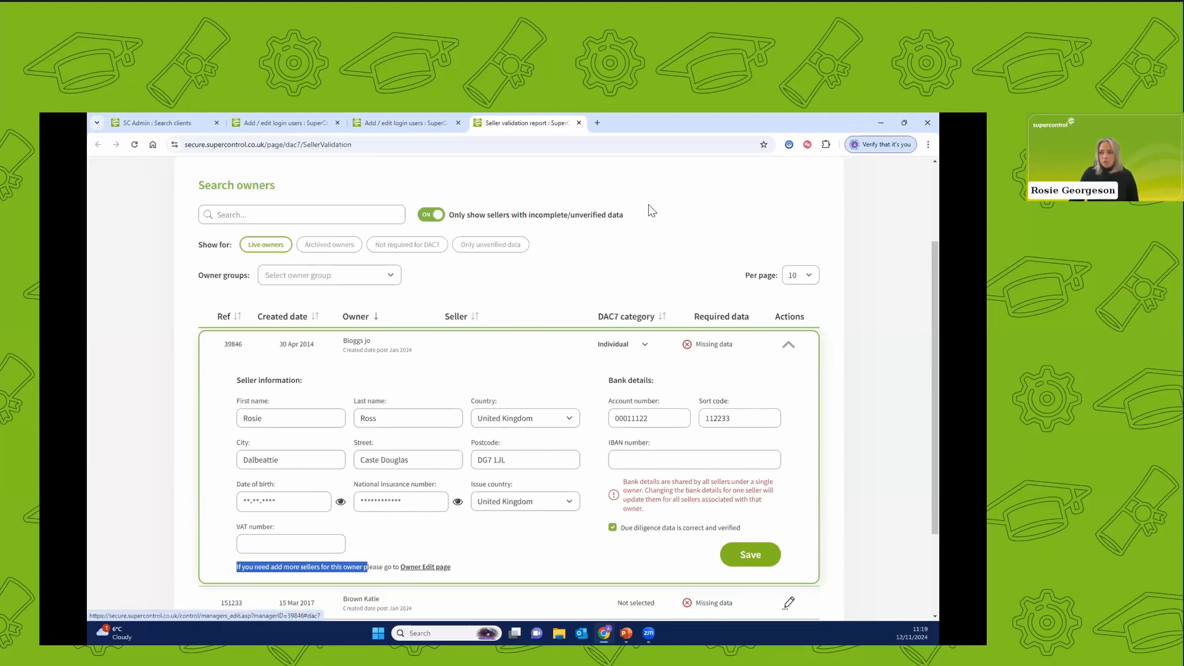
left_click(649, 122)
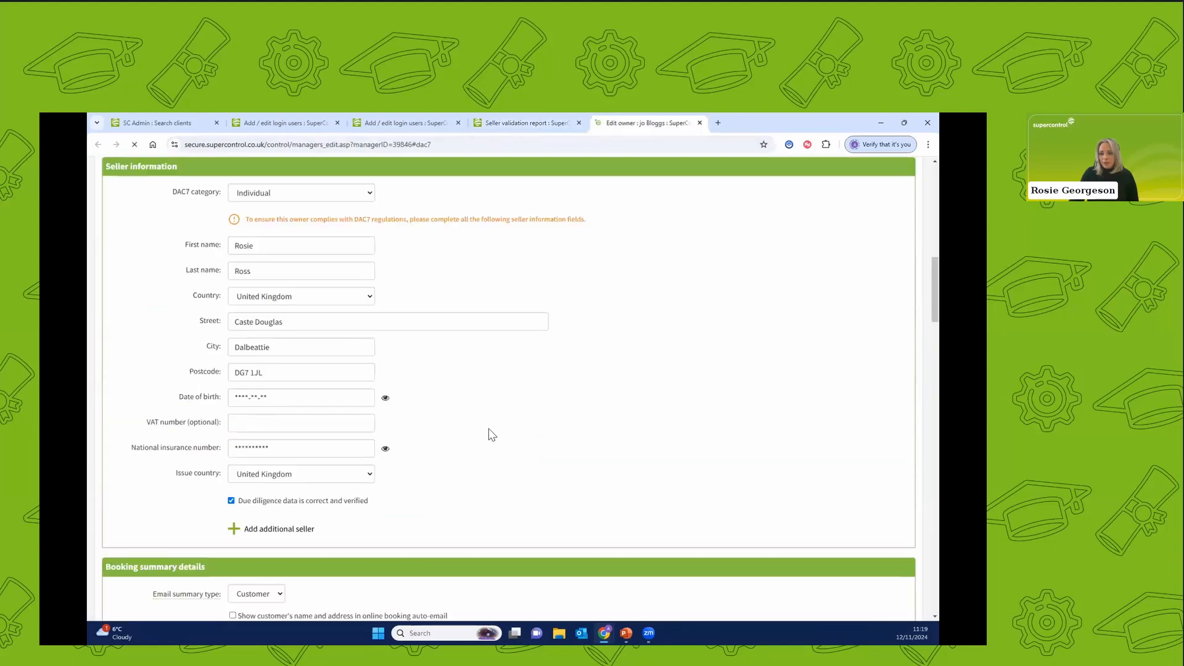
Add an additional seller to the owner and set that seller's DAC7 category to Individual.
left_click(919, 168)
left_click(277, 529)
scroll(502, 504, "down", 1)
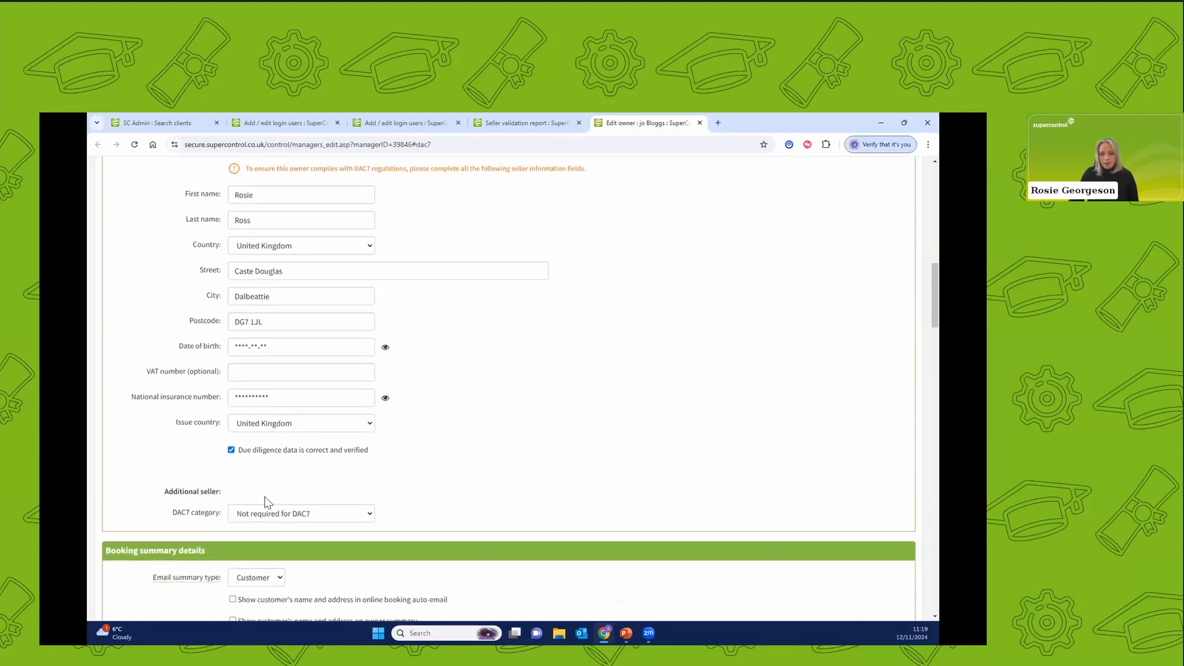
left_click(268, 517)
left_click(275, 548)
scroll(443, 455, "down", 2)
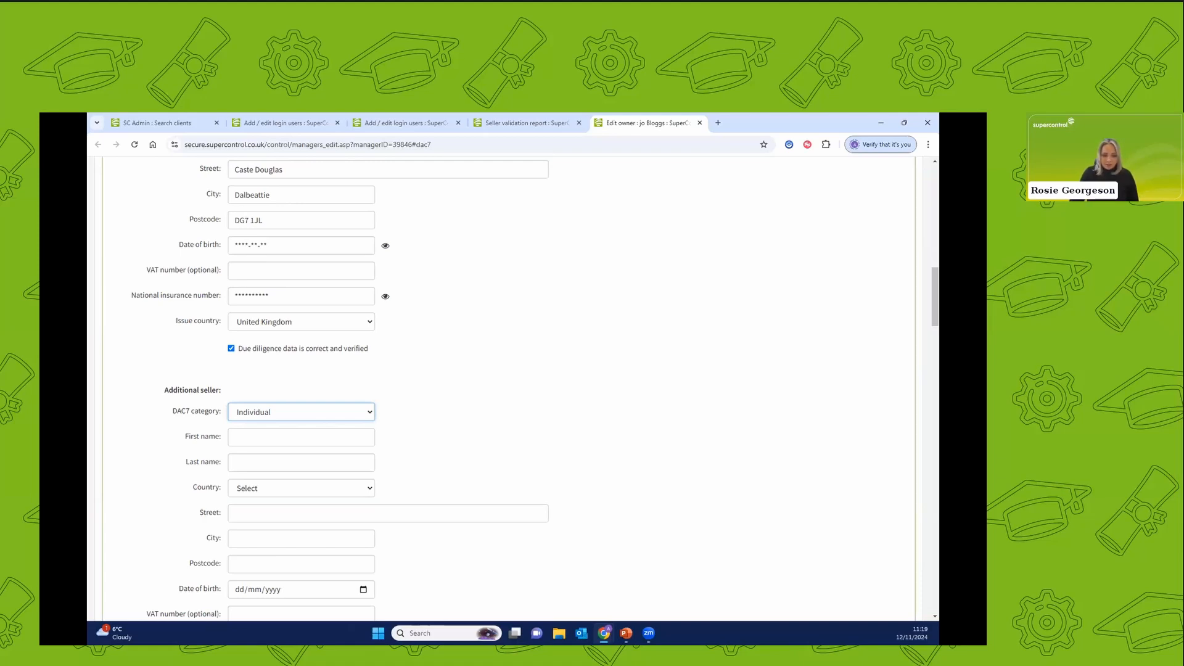
Examine the additional seller's fields, the bank details and the commission settings on the owner's edit page.
scroll(412, 465, "down", 3)
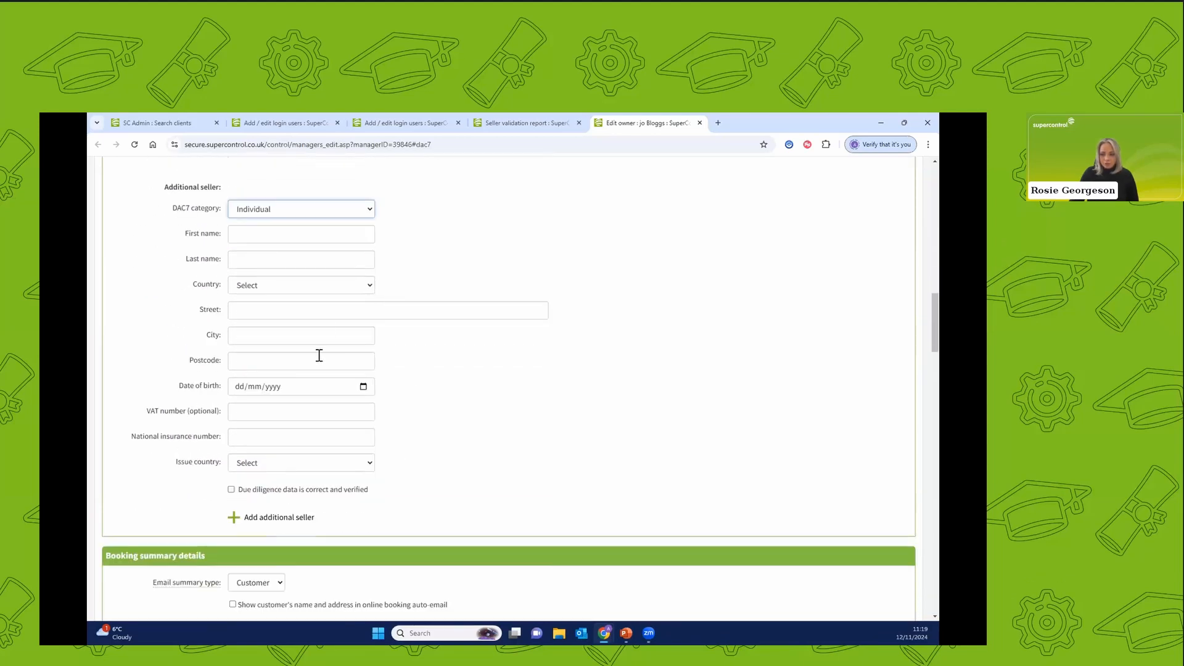
scroll(216, 466, "down", 8)
scroll(126, 576, "down", 15)
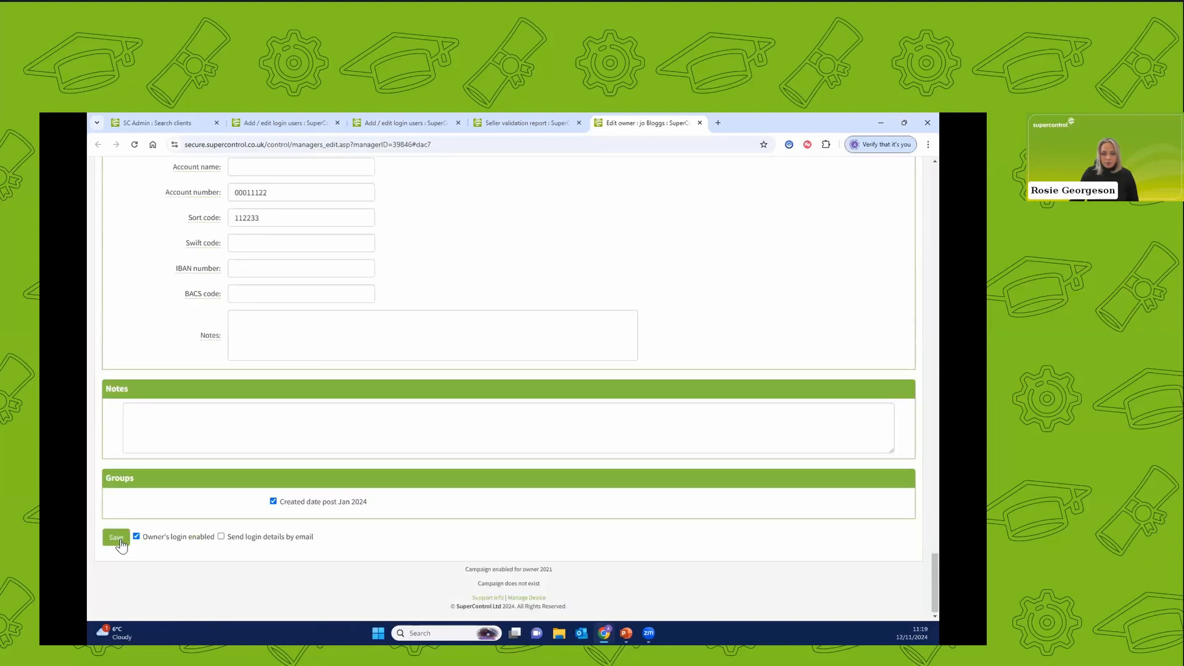
scroll(849, 445, "up", 1)
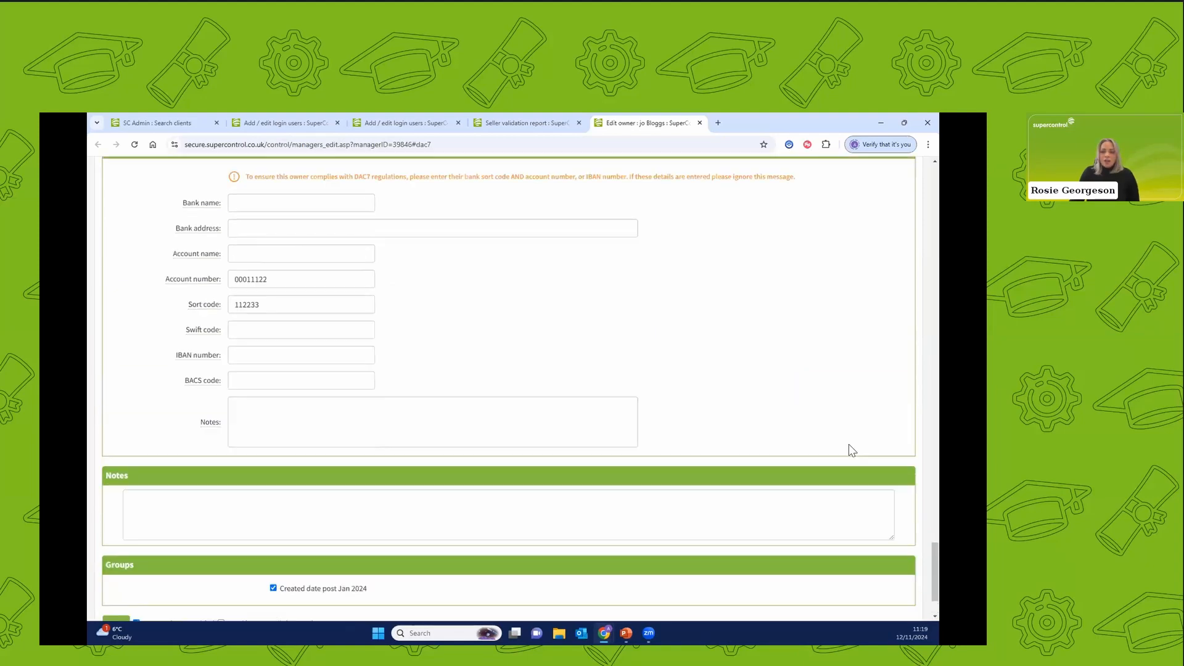
scroll(602, 396, "up", 5)
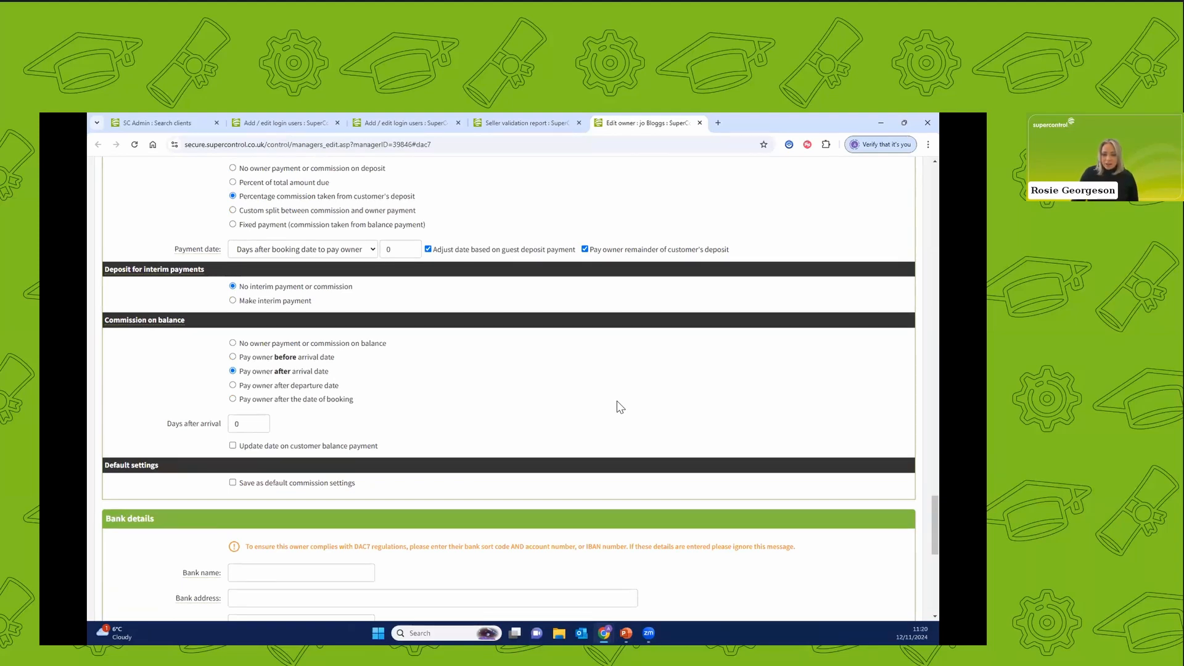
scroll(620, 407, "up", 11)
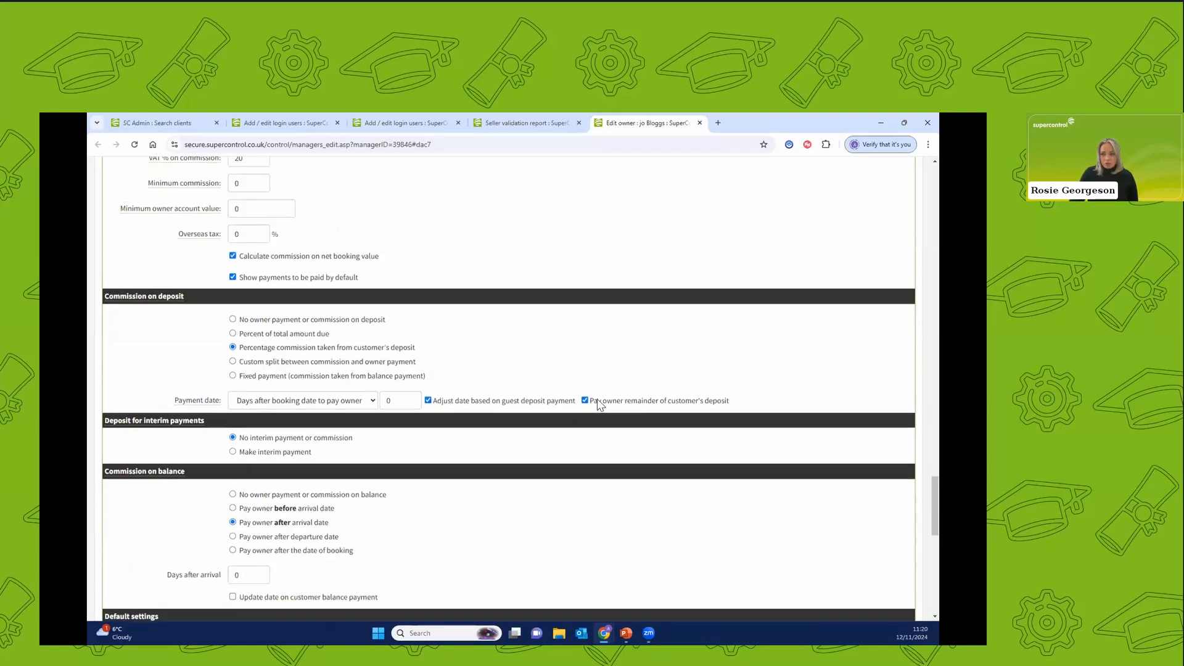
left_click_drag(934, 405, 937, 151)
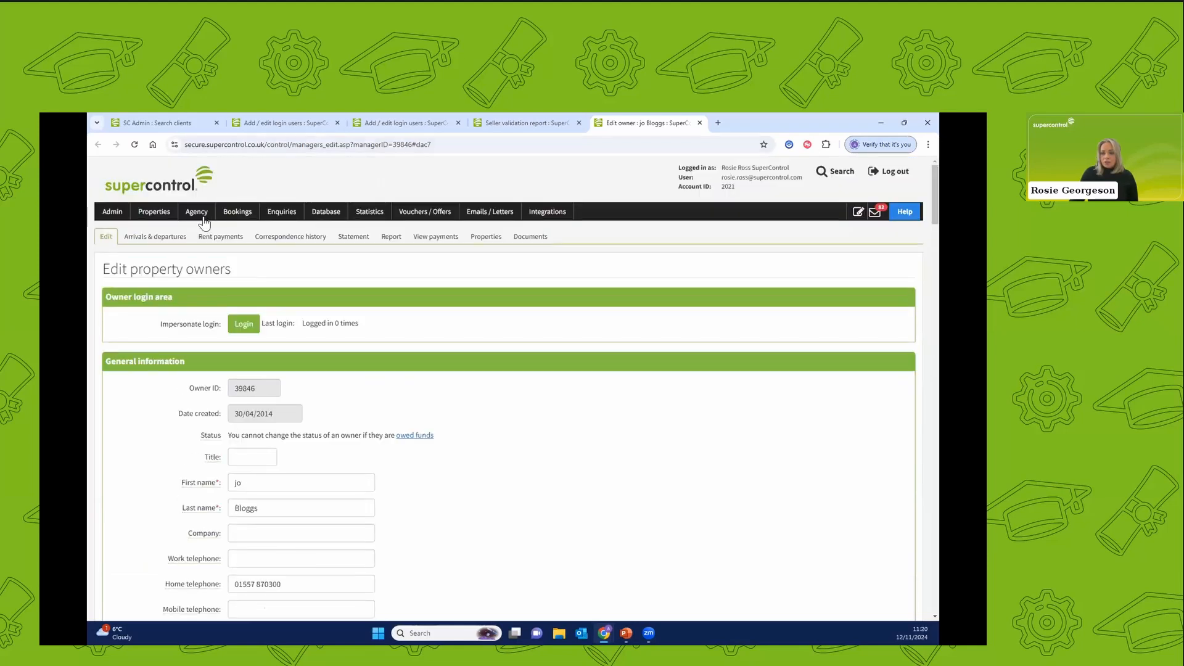
mouse_move(197, 216)
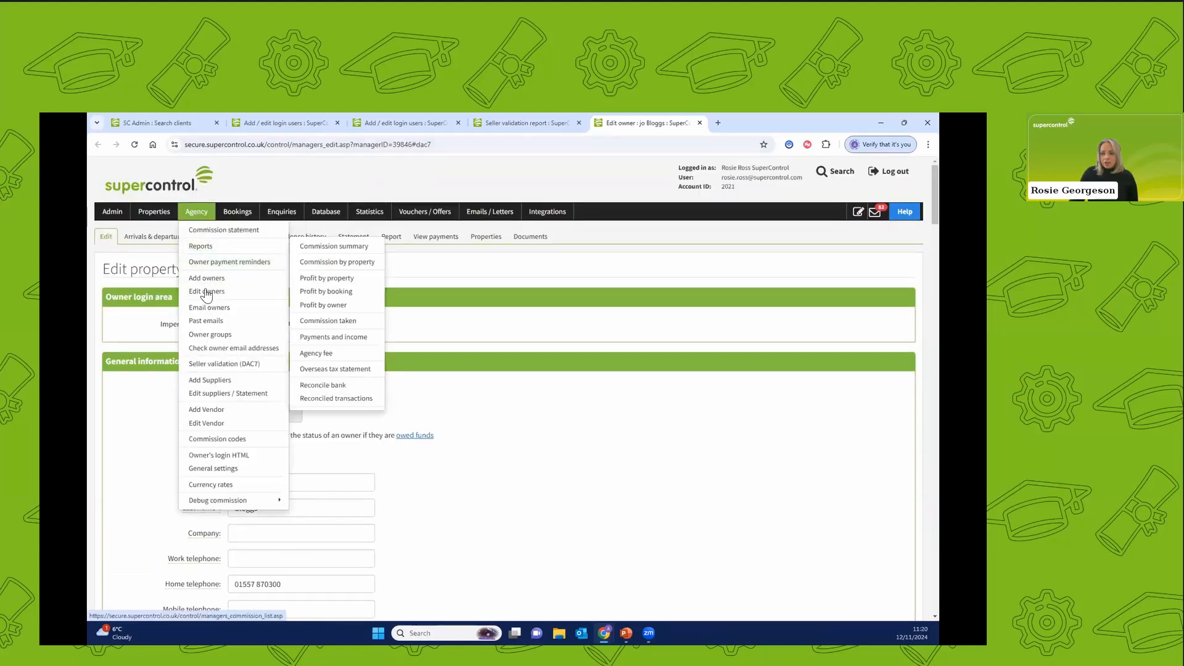
Examine the owners' login details down to the option letting the owner add DAC7 requirements.
left_click_drag(934, 182, 928, 376)
left_click_drag(188, 307, 124, 306)
left_click_drag(932, 357, 934, 424)
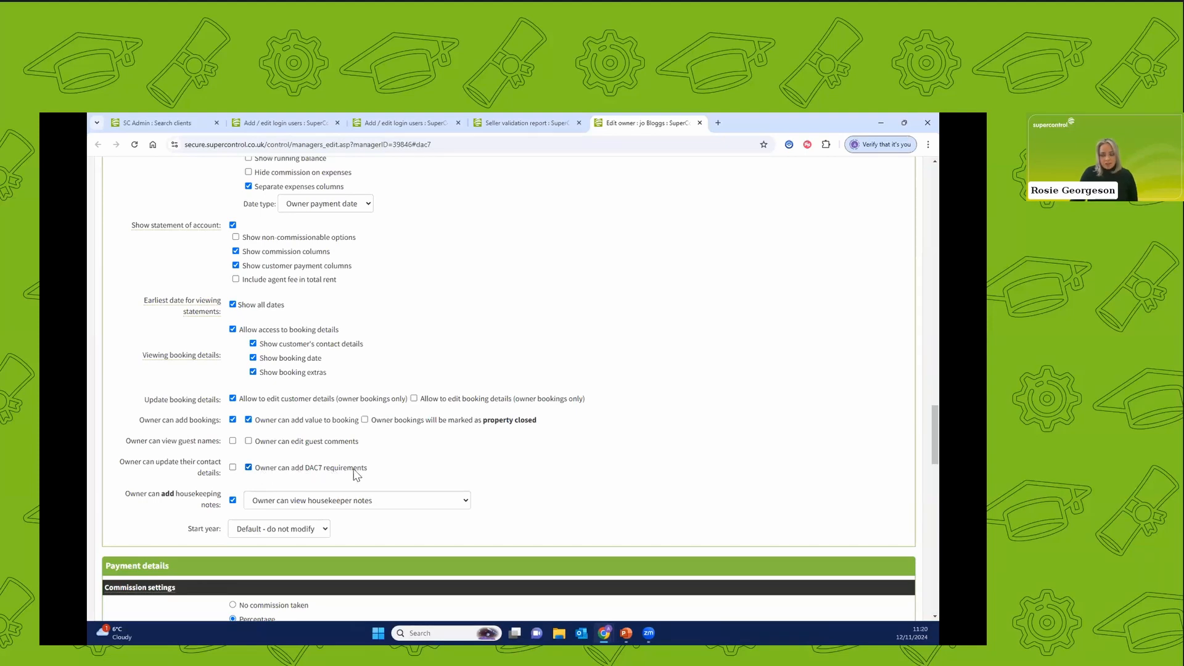
Impersonate the owner's login, view the DAC7 requirements form in the owners area, and close that area.
scroll(397, 467, "up", 12)
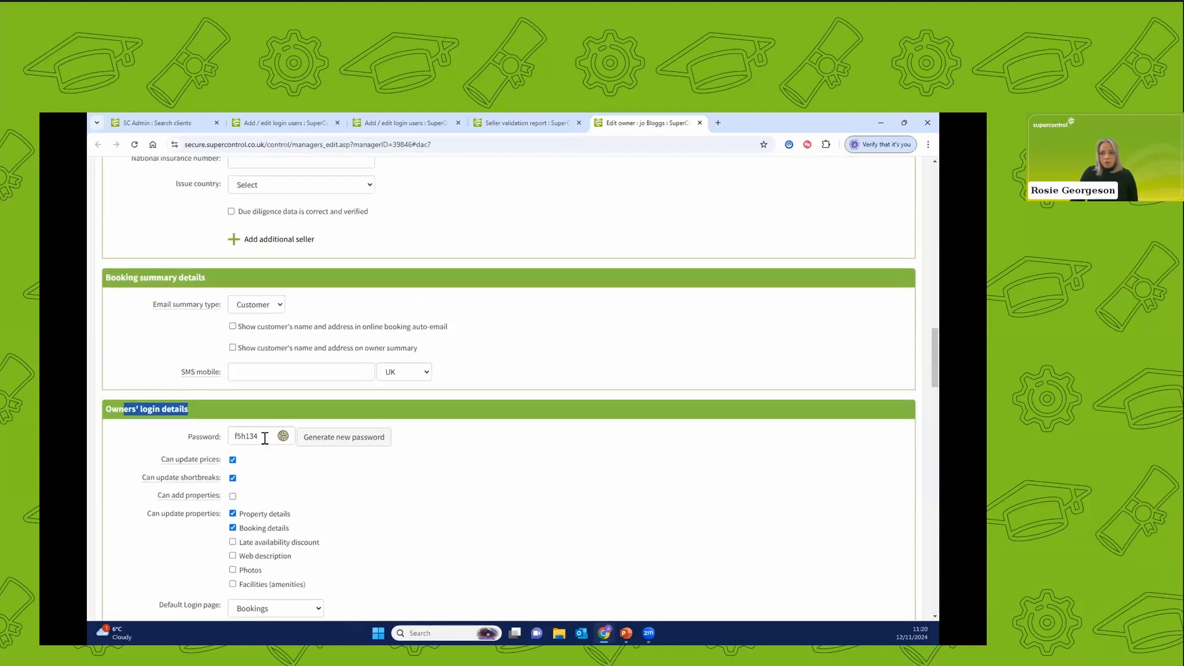
scroll(275, 428, "up", 2)
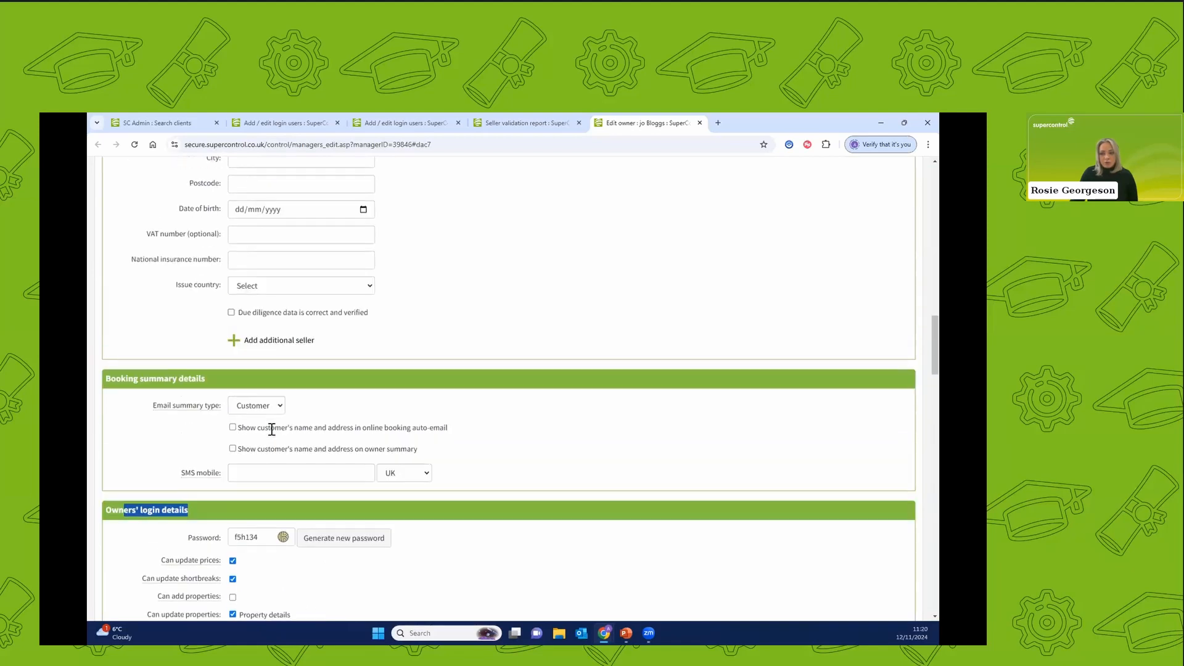
scroll(275, 420, "up", 15)
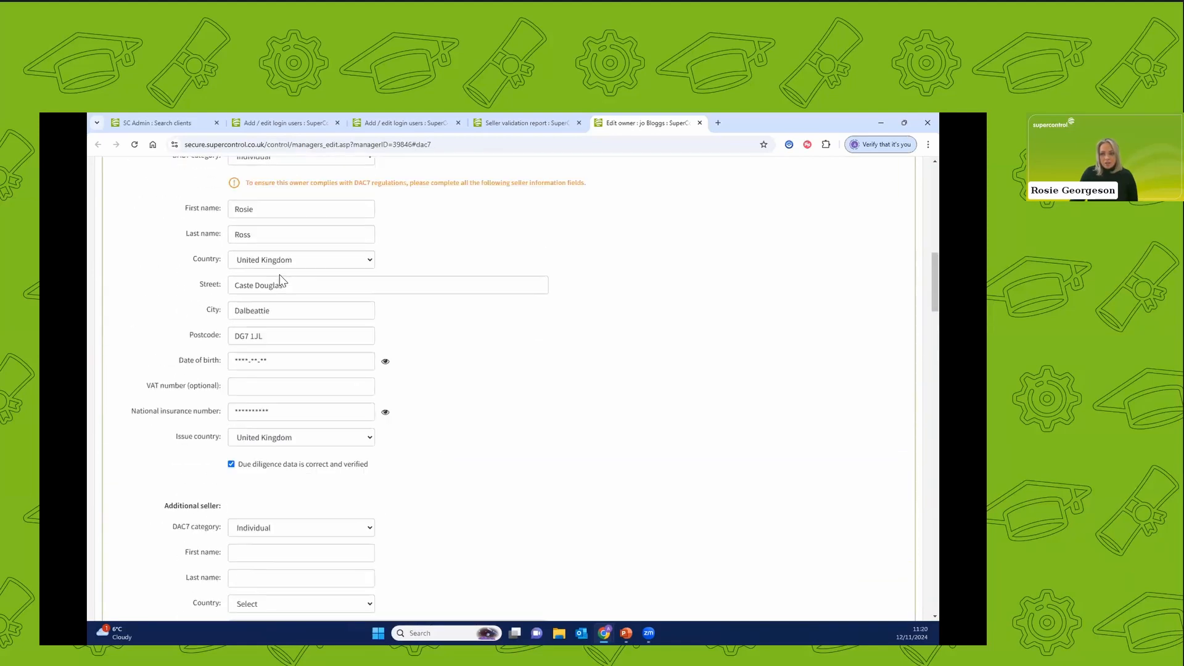
scroll(281, 281, "up", 3)
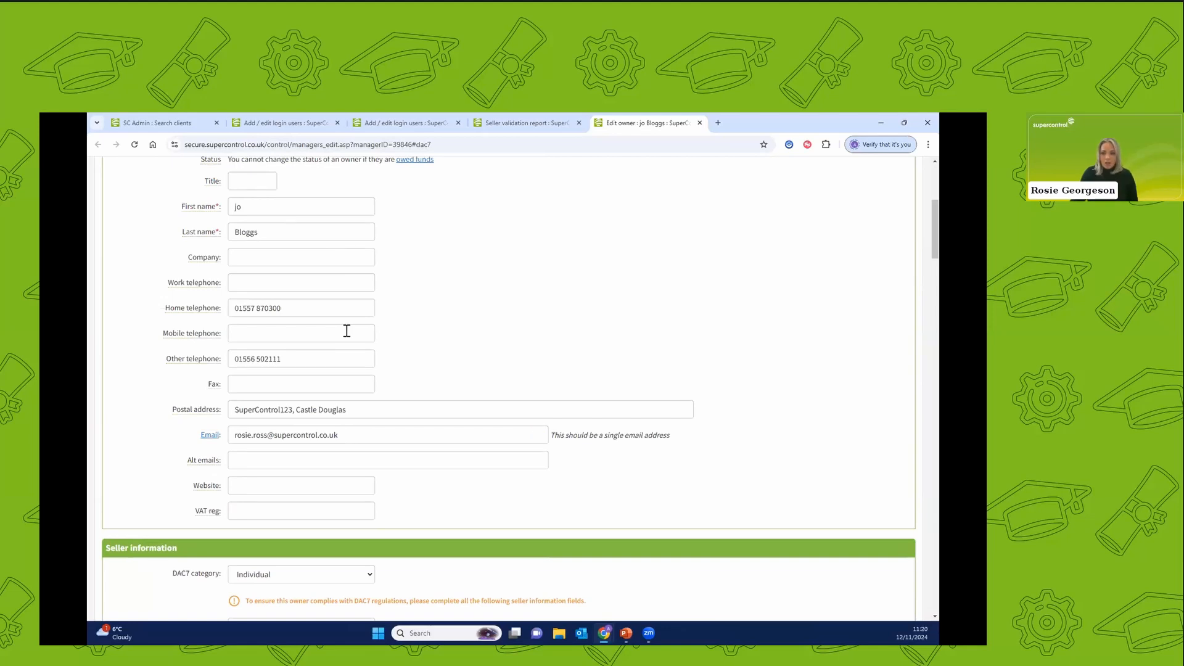
scroll(344, 331, "up", 3)
scroll(345, 331, "up", 1)
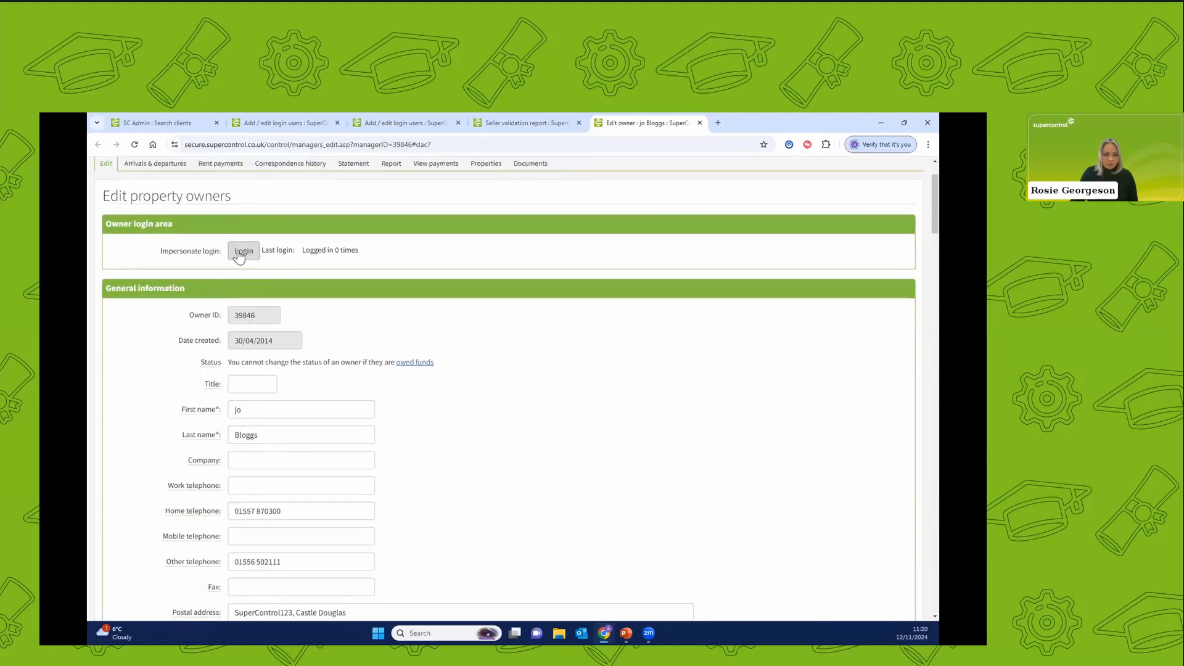
left_click(243, 252)
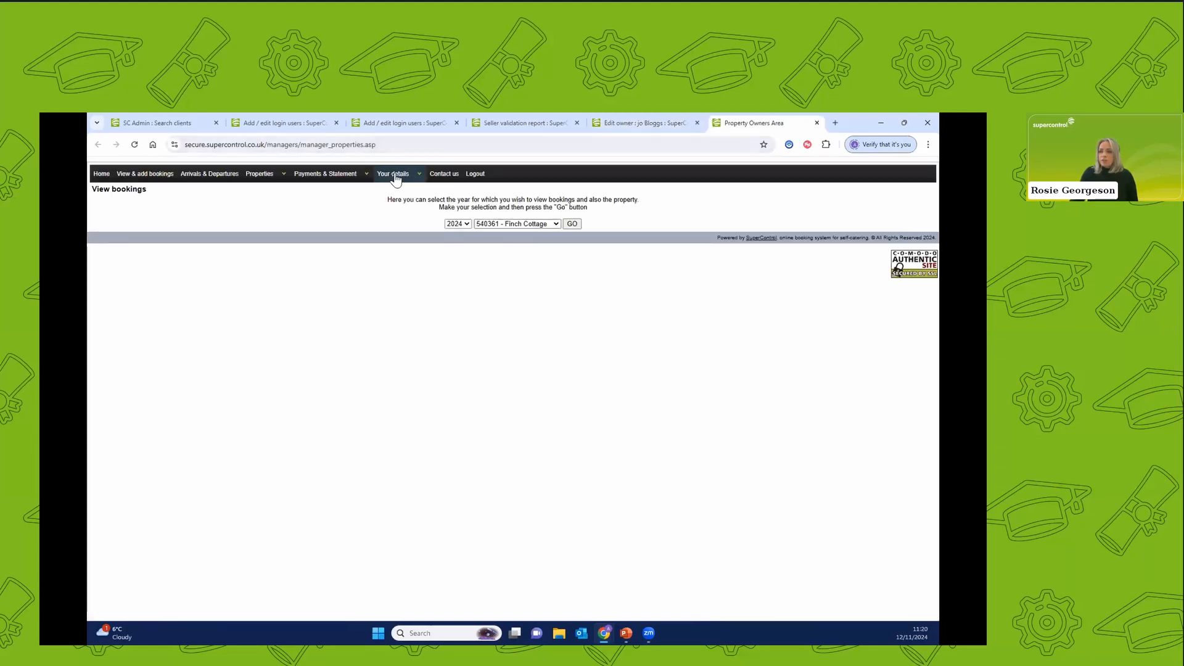
left_click(404, 175)
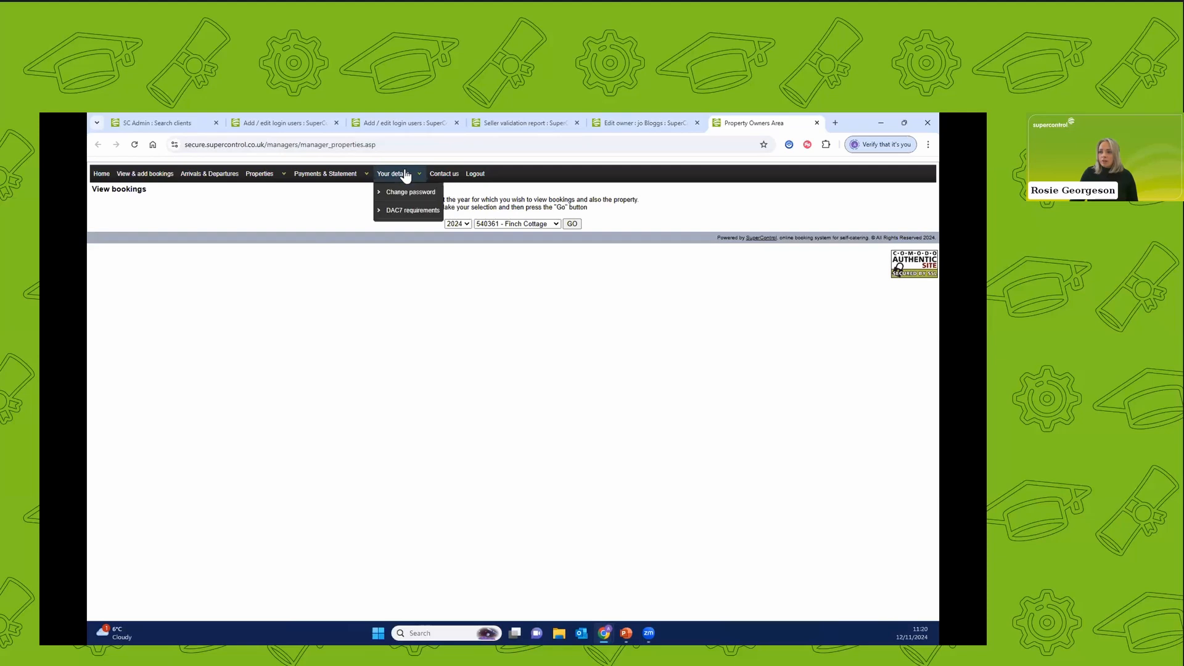
left_click(422, 213)
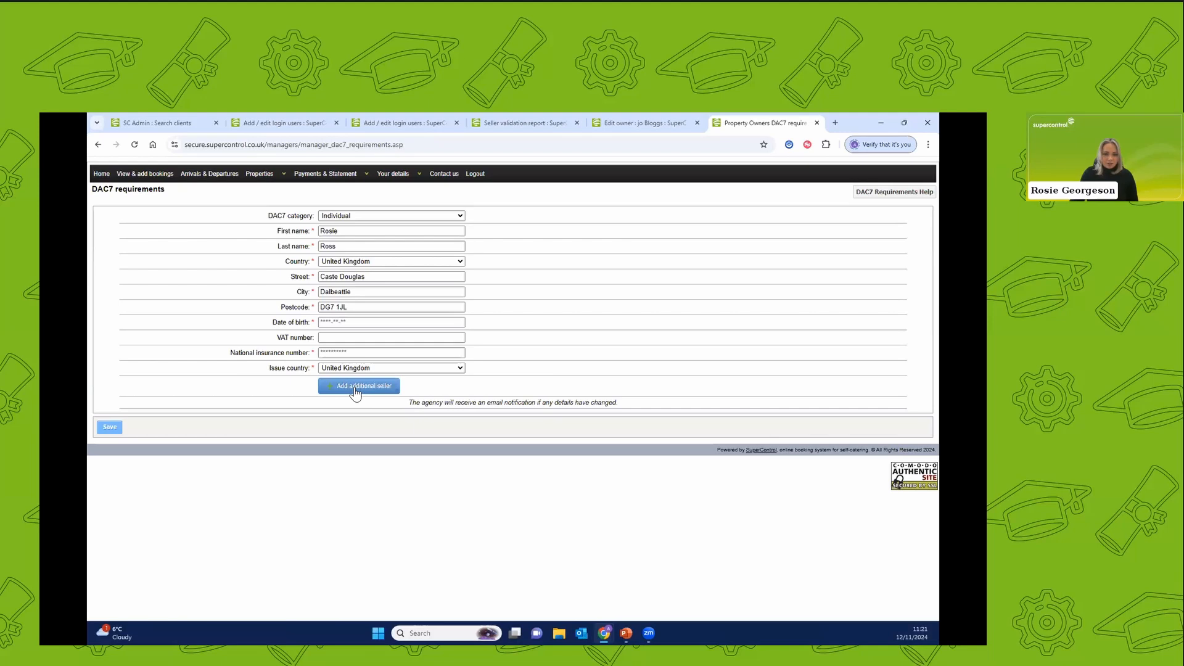
left_click(816, 123)
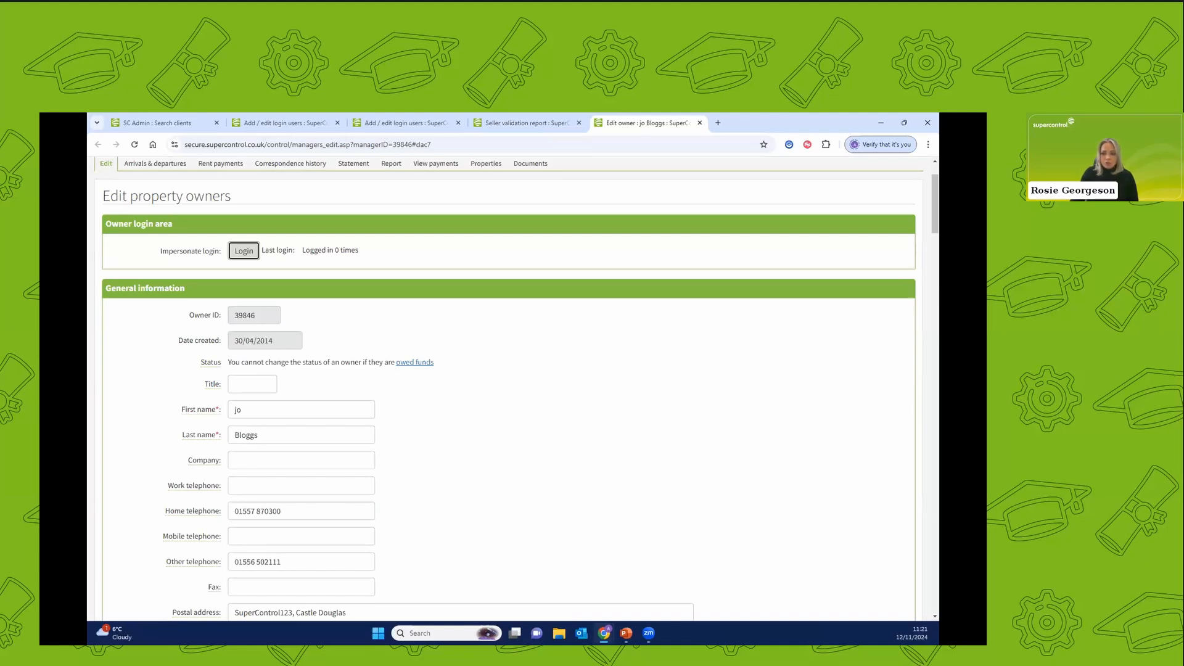
Open the Email owners page and restrict the email to owners with missing DAC7 data.
scroll(290, 425, "up", 2)
mouse_move(210, 218)
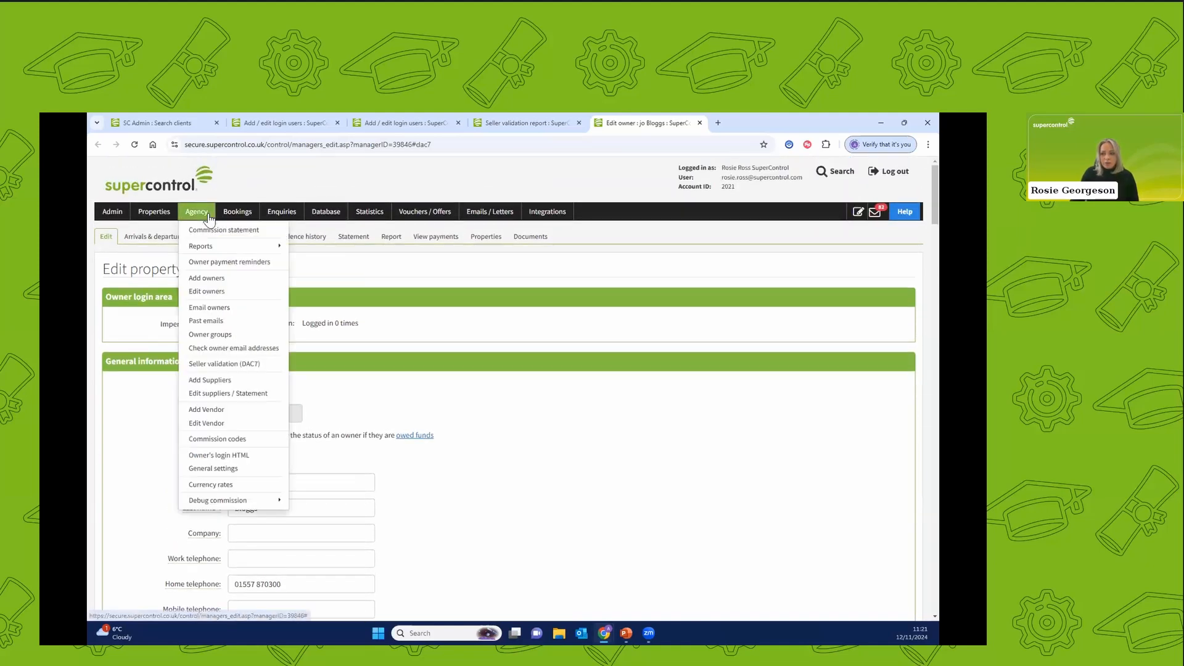
left_click(228, 306)
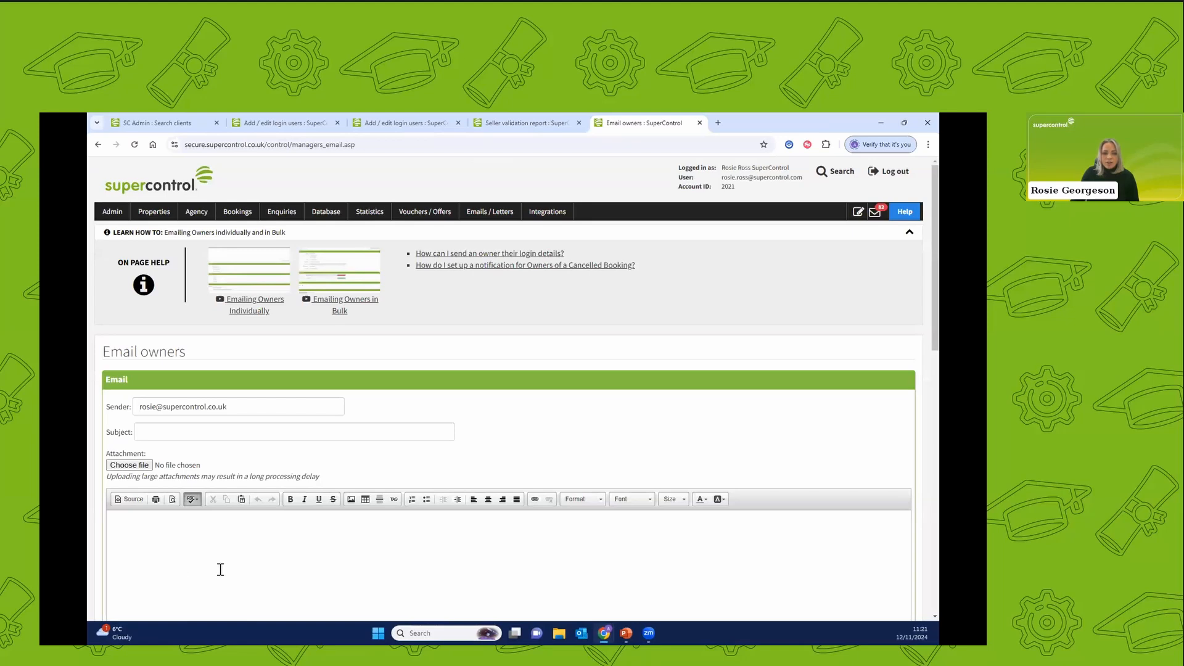
left_click(184, 591)
scroll(191, 561, "down", 10)
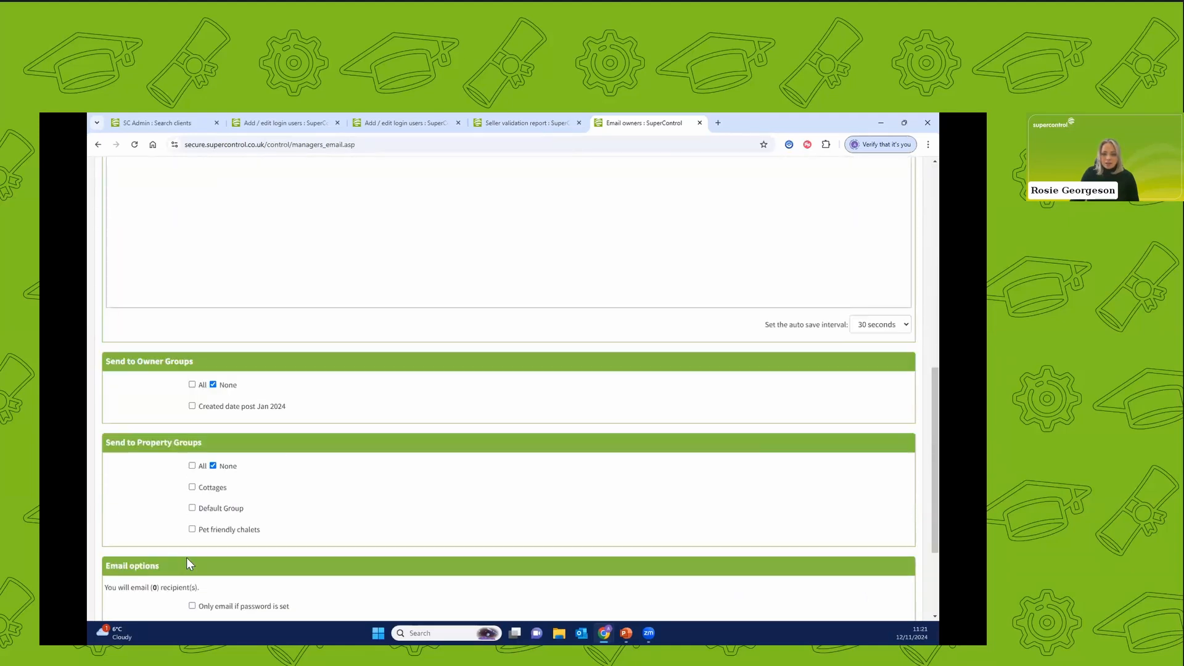
left_click(216, 479)
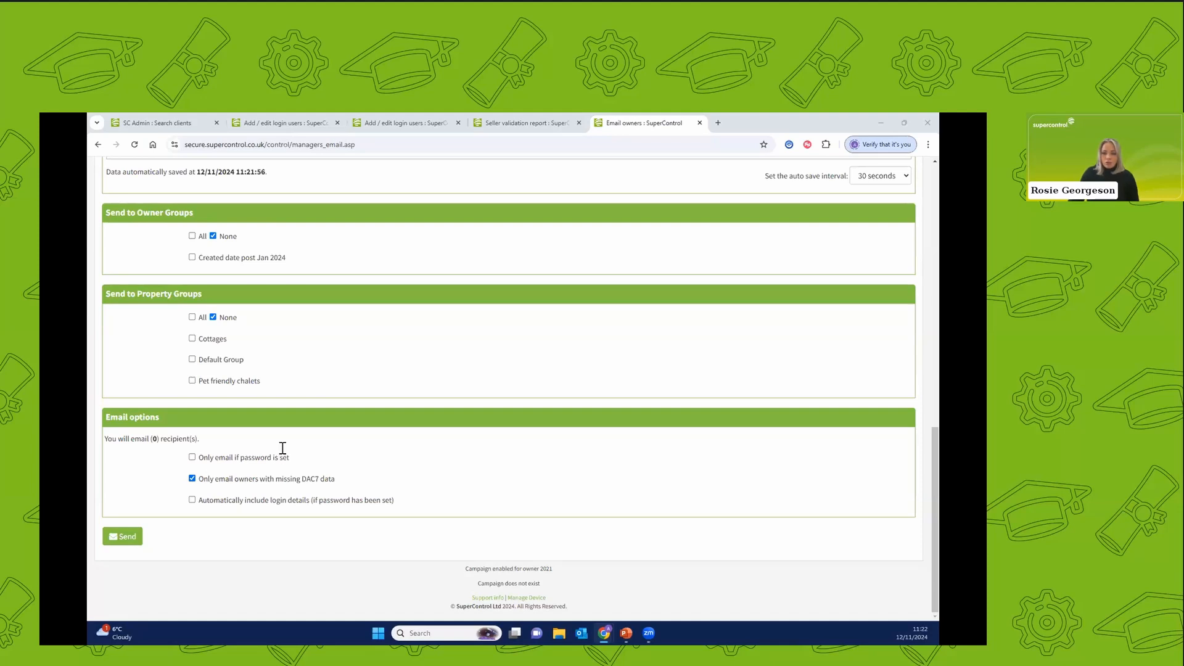
Open the Owner groups page in a separate browser tab and dismiss the unread updates notice.
scroll(281, 449, "up", 15)
left_click(185, 211)
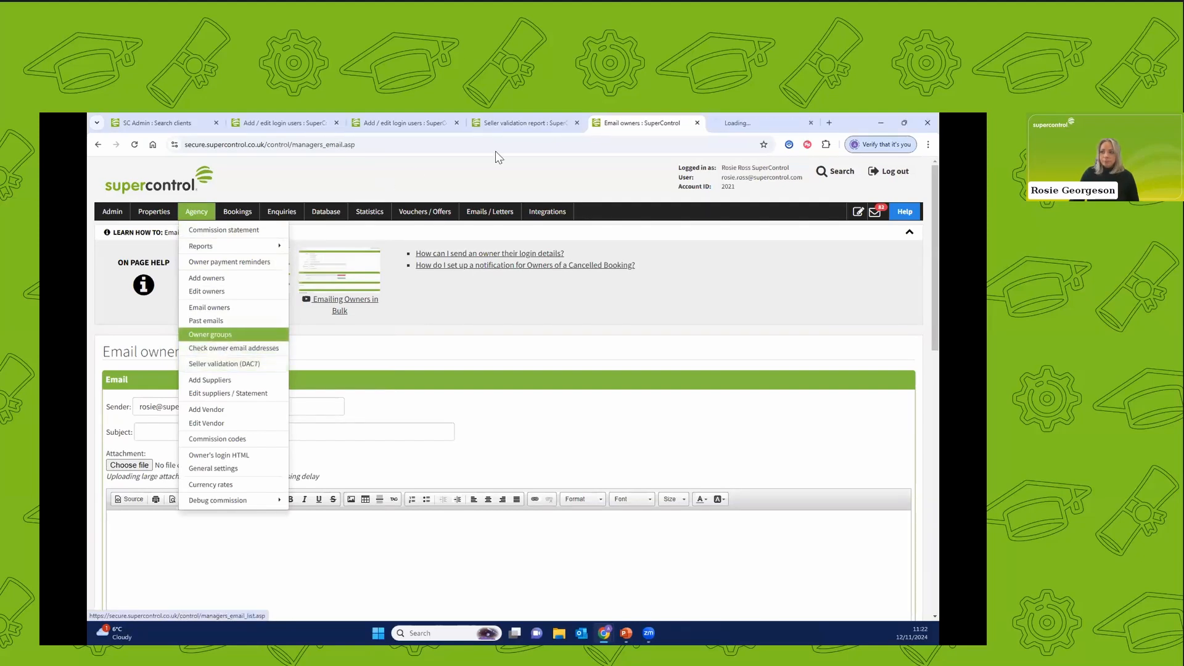
left_click(210, 334)
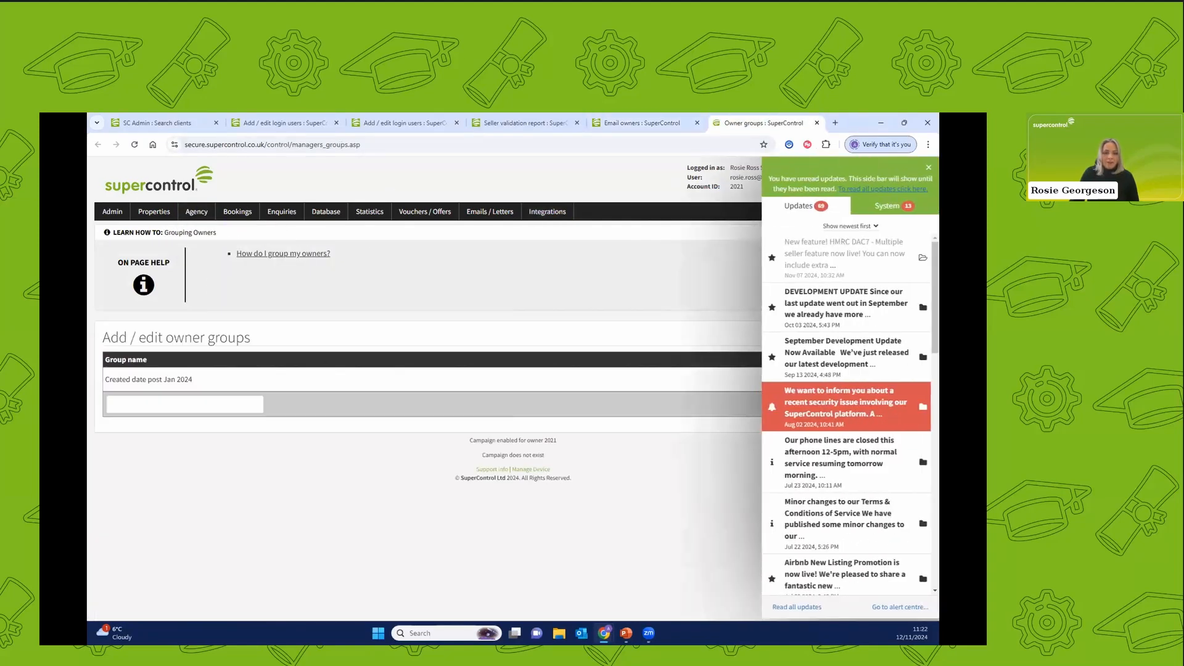
left_click(928, 167)
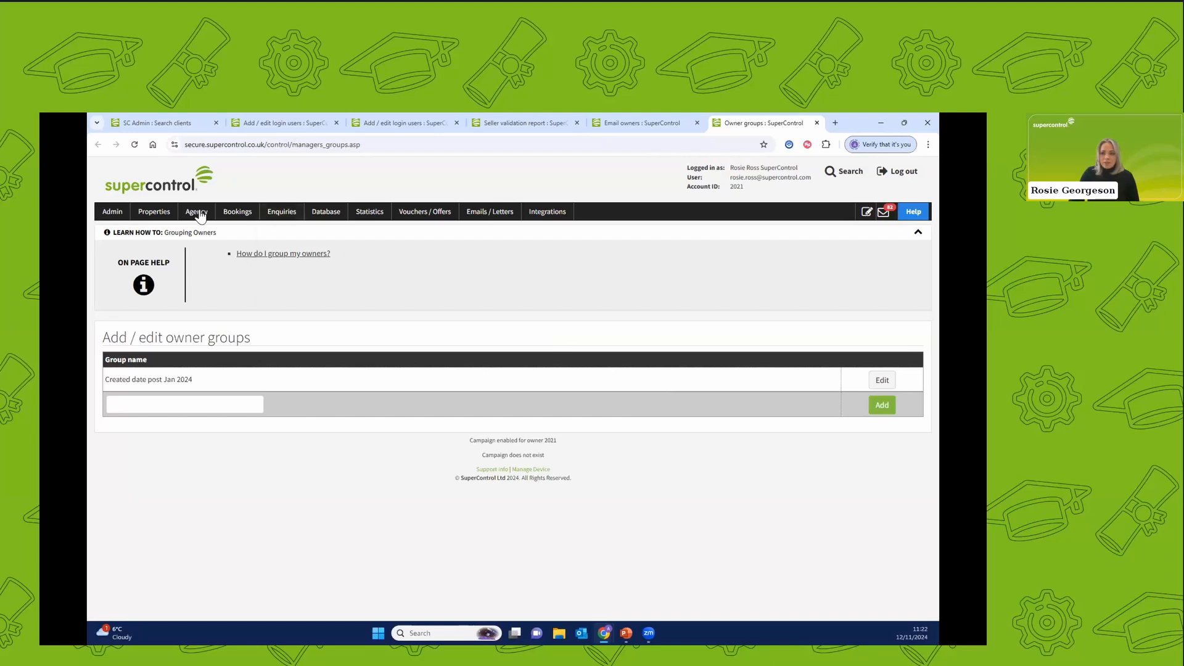
Open the Edit owners list in another browser tab and dismiss its unread updates notice.
mouse_move(196, 212)
left_click(210, 294, "ctrl")
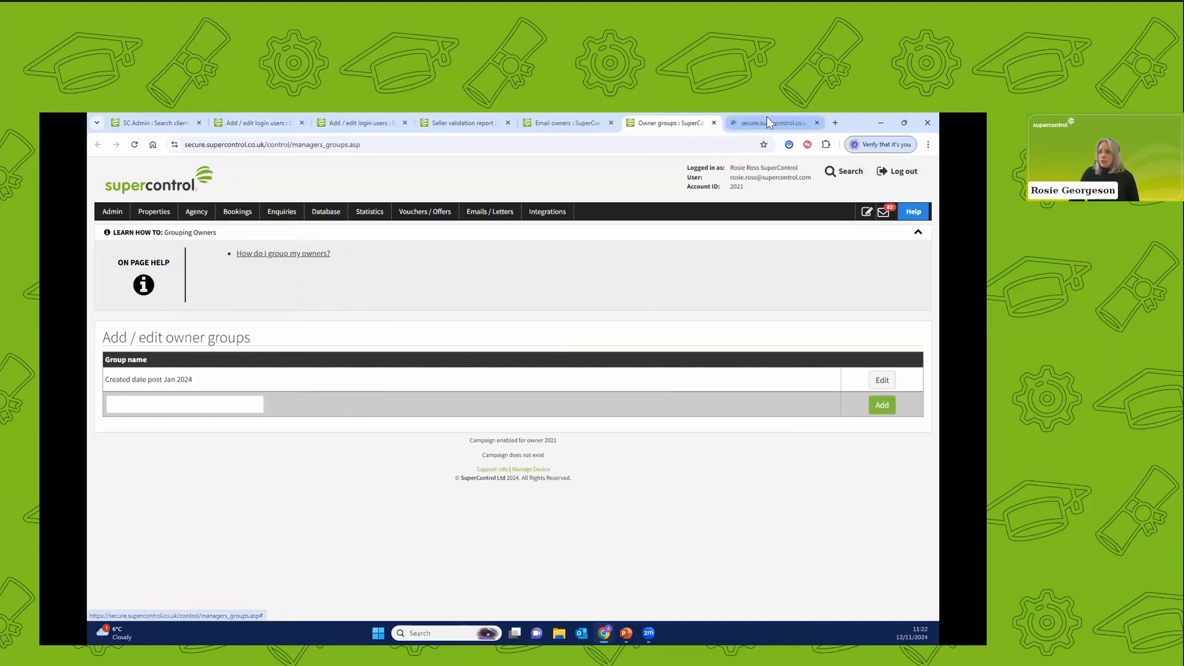
left_click(767, 123)
scroll(422, 441, "down", 1)
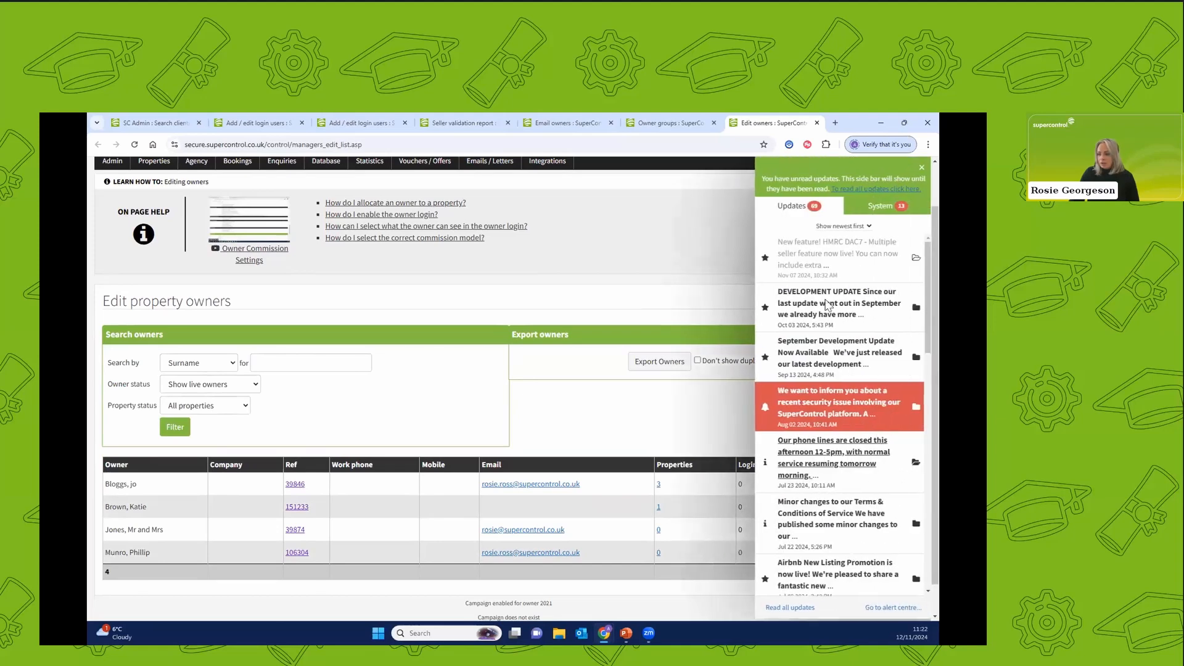
left_click(919, 168)
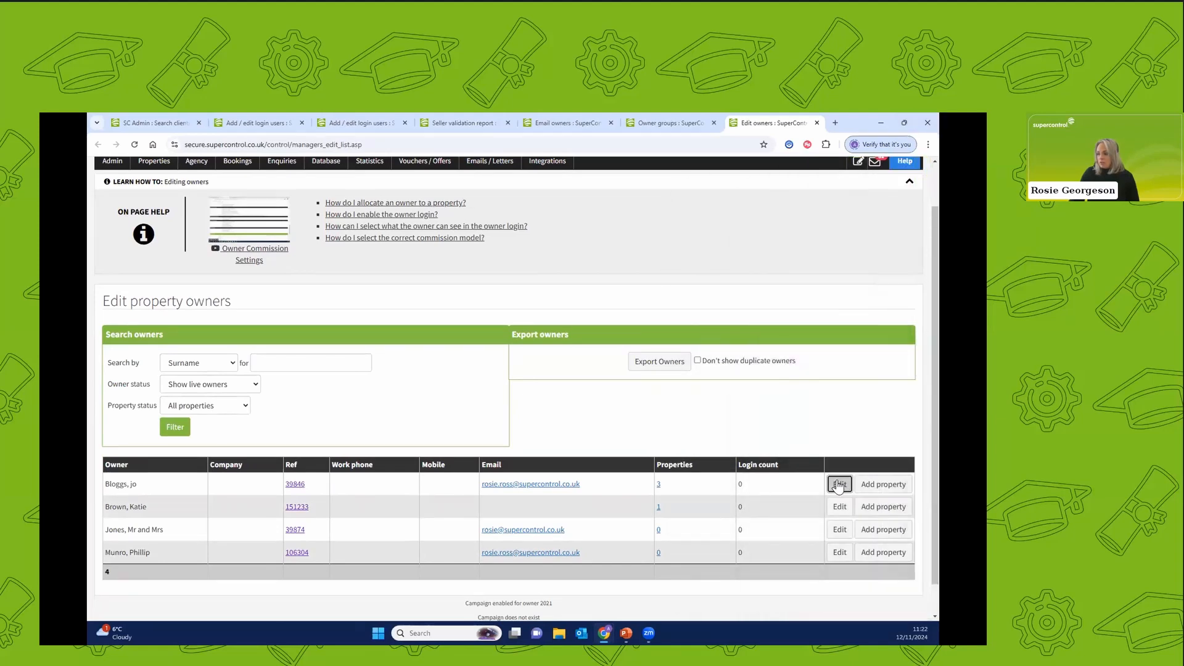
Open the first listed owner's record for editing and check the Groups assignment at its end.
left_click(840, 483)
left_click_drag(937, 207, 922, 559)
scroll(922, 558, "down", 10)
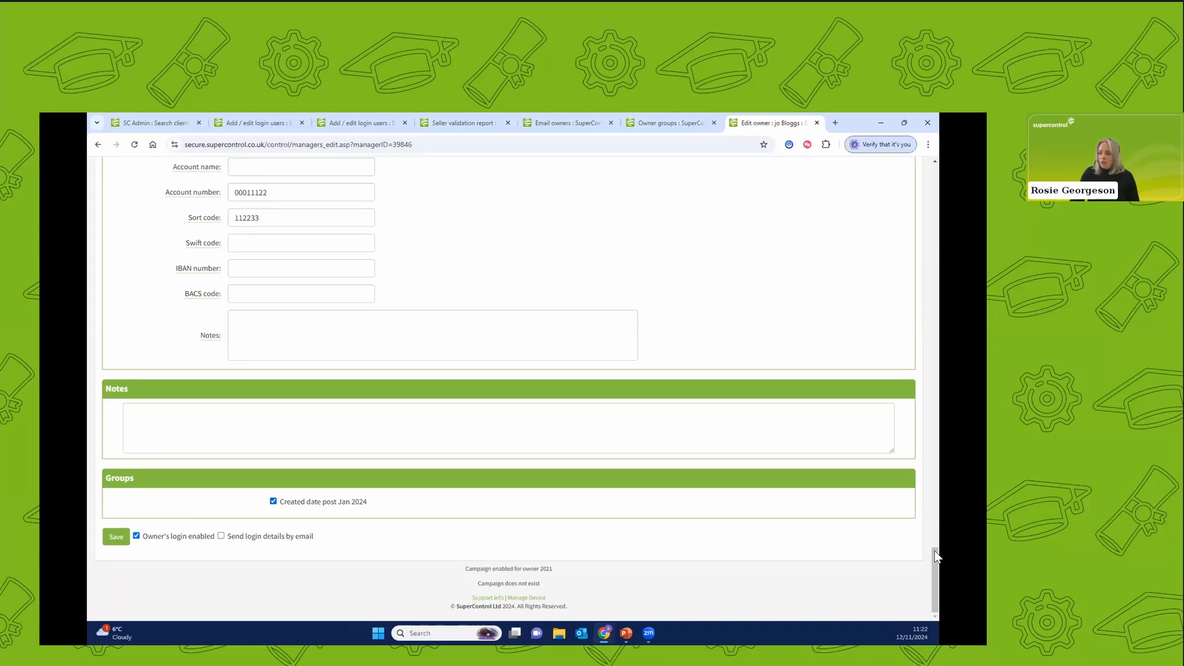
On the Email owners page, choose the owner group "Created date post Jan 2024" and restrict the email to owners with missing DAC7 data.
scroll(925, 494, "up", 15)
mouse_move(201, 216)
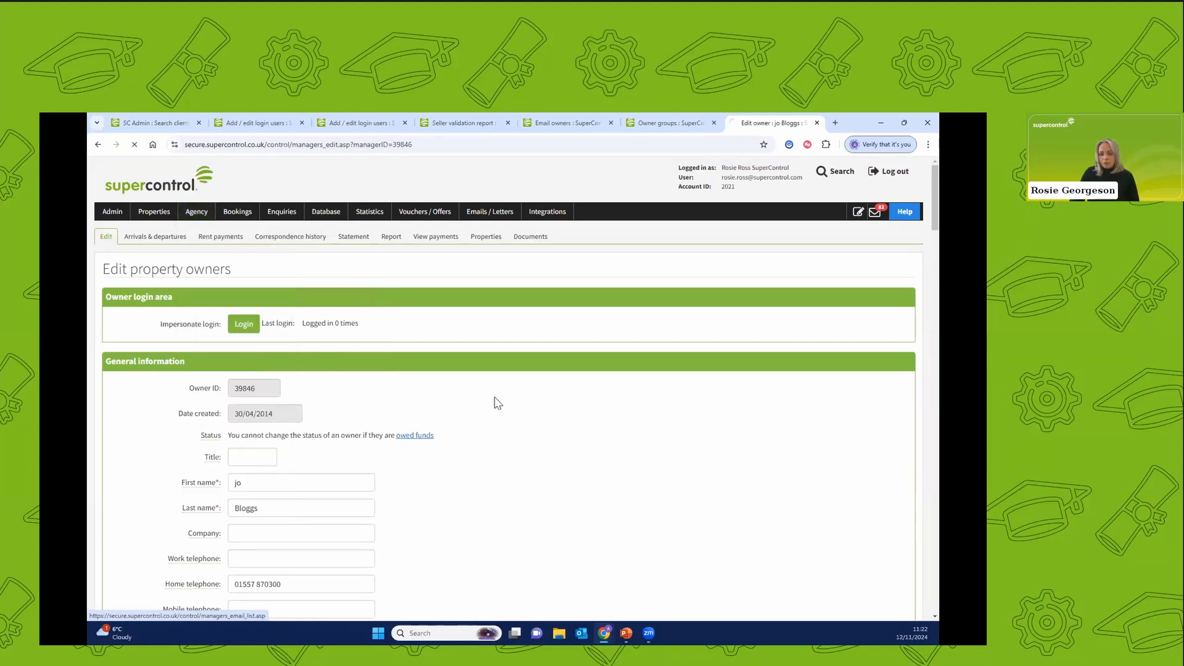
scroll(491, 403, "down", 8)
scroll(490, 404, "down", 1)
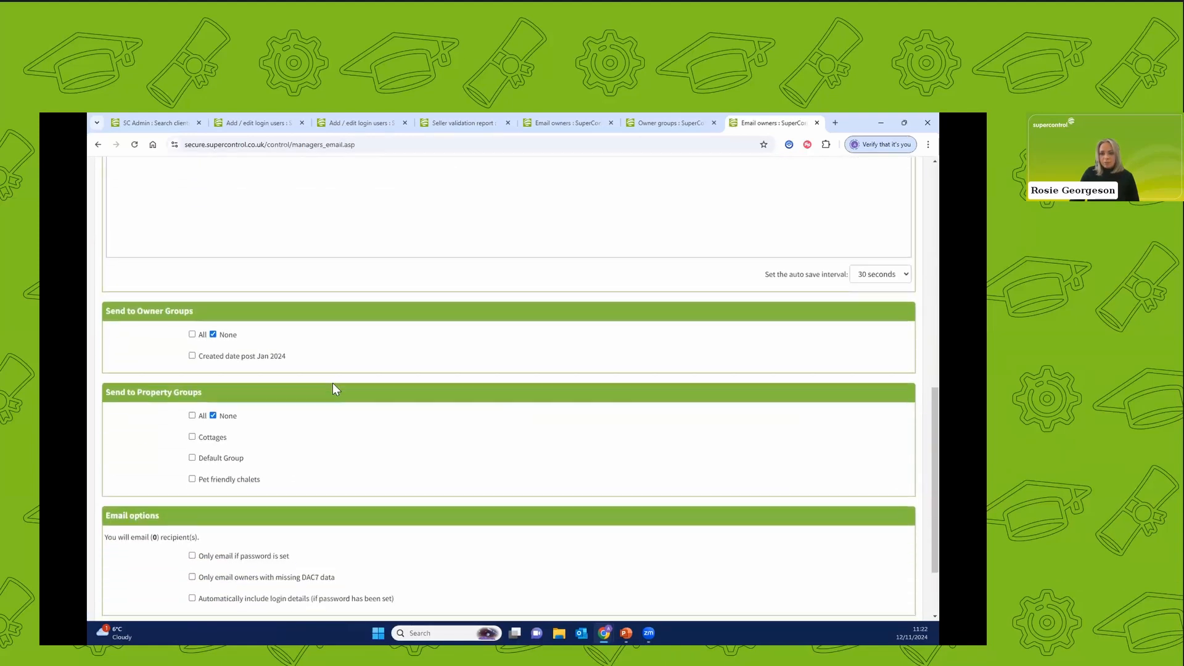
left_click(192, 355)
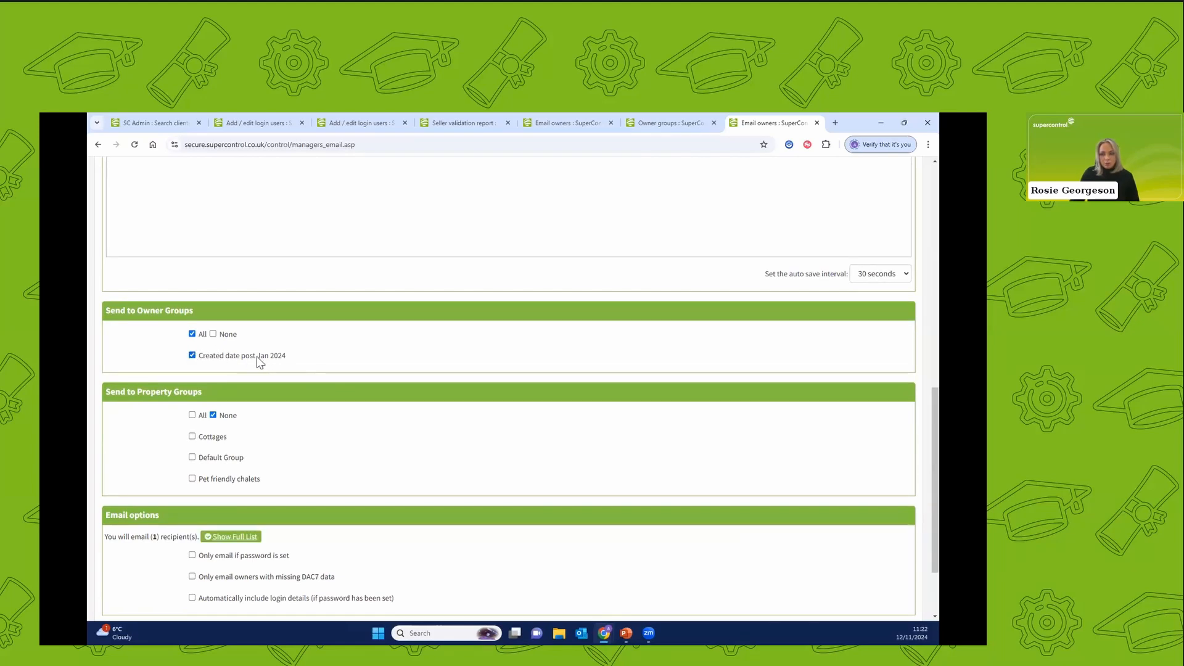
left_click(192, 577)
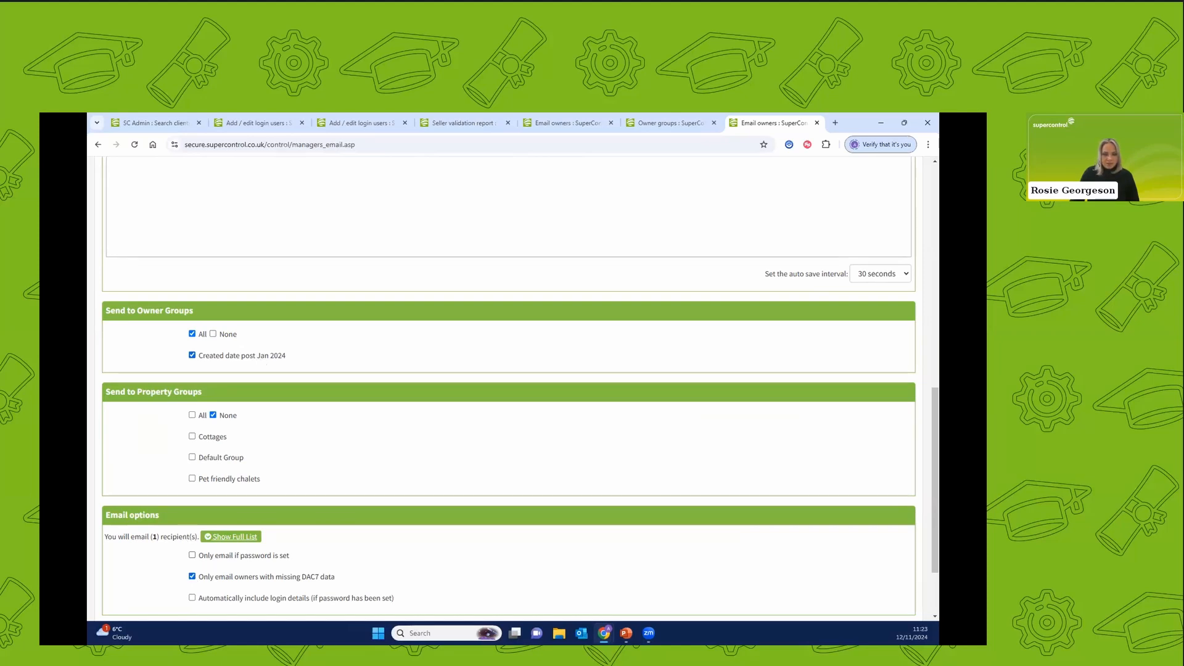